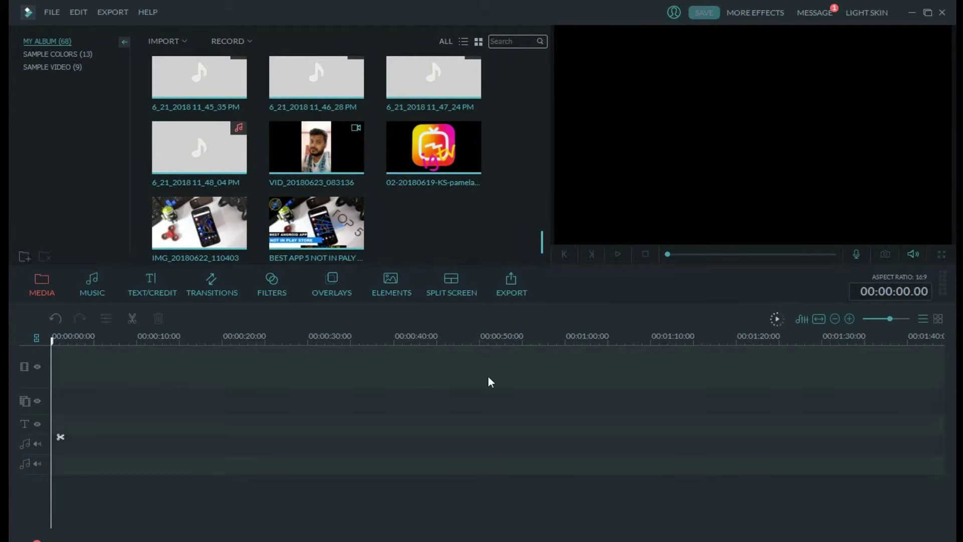
# Place clip VID_20180623_083136 on the video track and rotate it 90° clockwise to fill the frame
pyautogui.moveTo(316, 148); pyautogui.dragTo(76, 375)
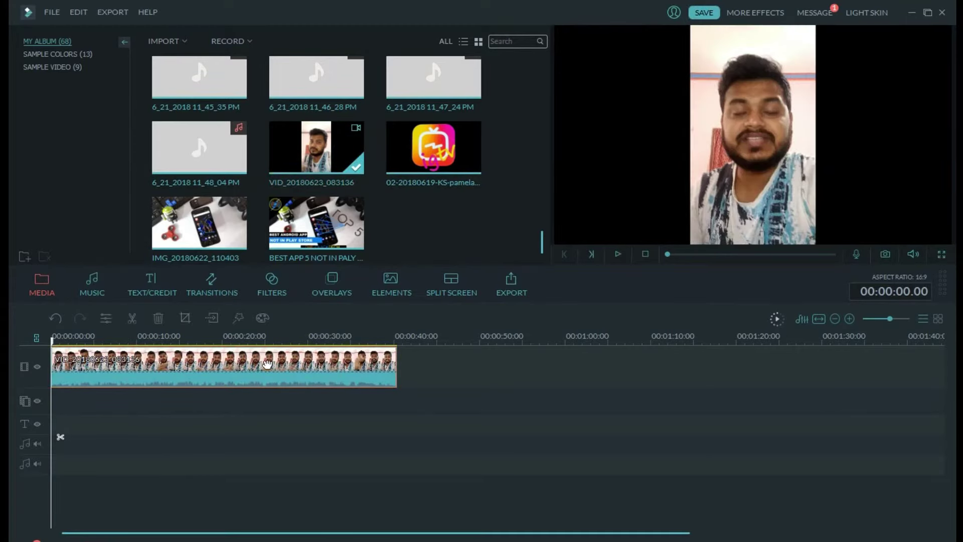
pyautogui.doubleClick(219, 372)
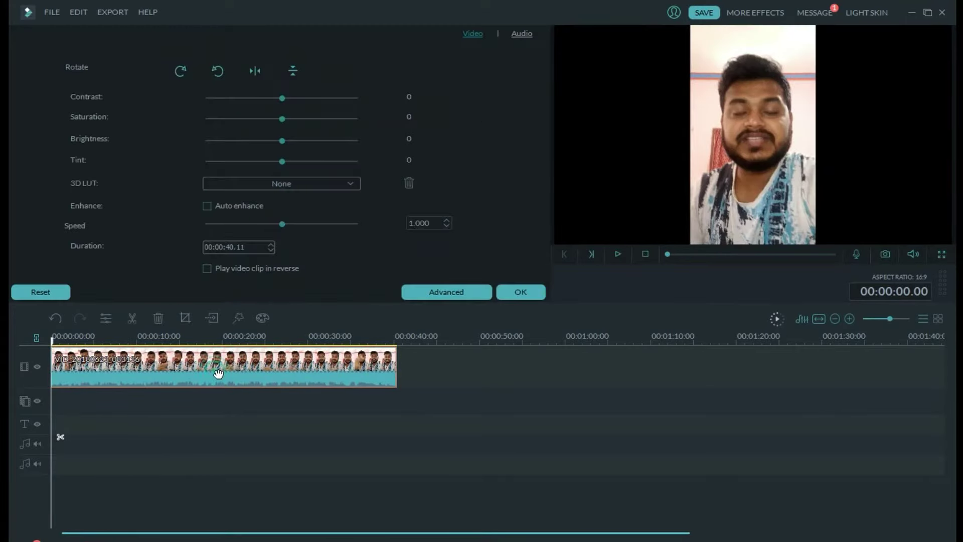
pyautogui.click(182, 72)
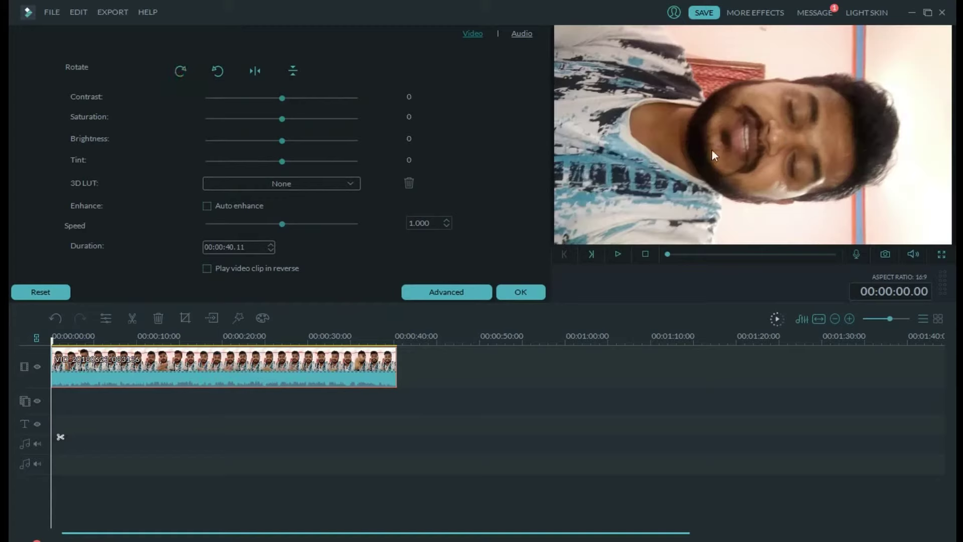
pyautogui.click(524, 297)
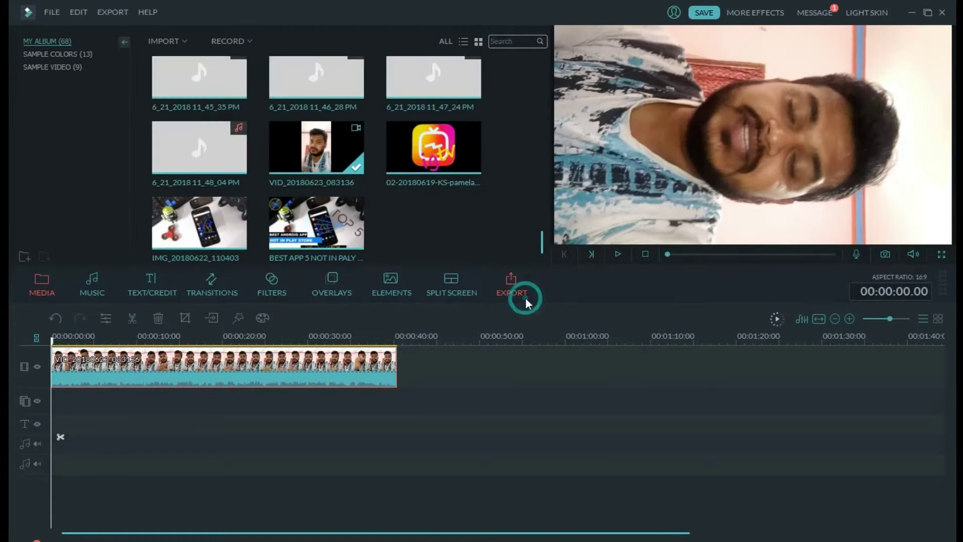
# Add the IGTV image as an overlay, rotate it a quarter turn, and shrink it into the bottom-right corner
pyautogui.moveTo(465, 147); pyautogui.dragTo(57, 392)
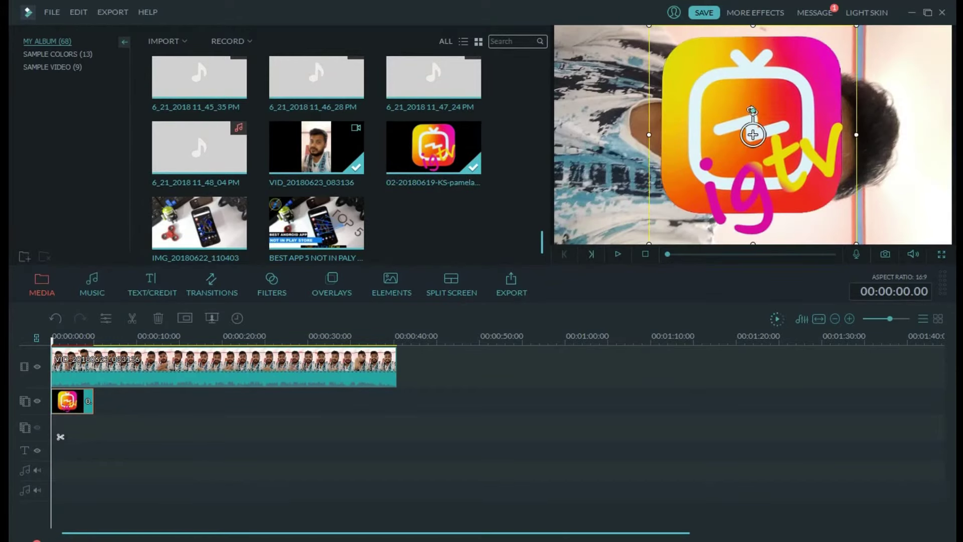
pyautogui.moveTo(753, 110); pyautogui.dragTo(825, 127)
pyautogui.click(828, 128)
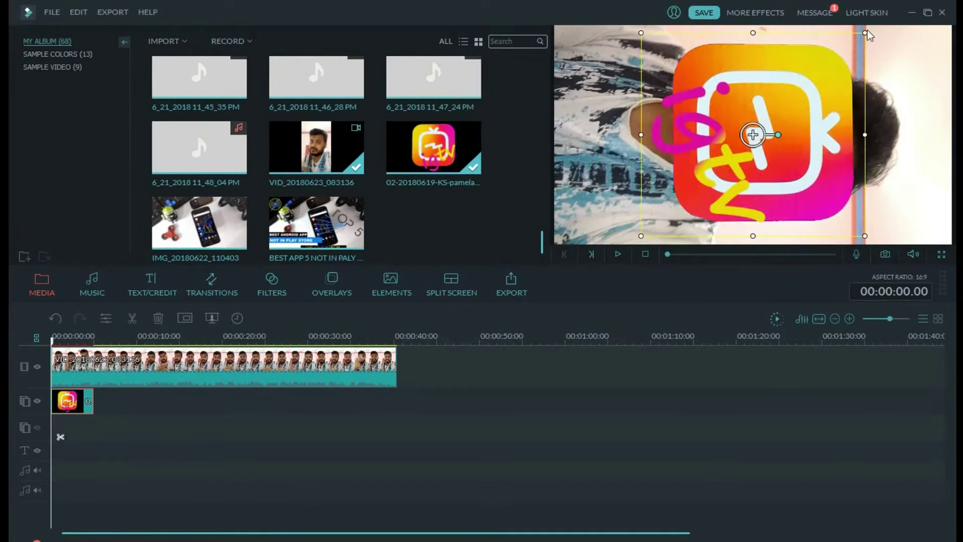
pyautogui.moveTo(843, 45); pyautogui.dragTo(657, 221)
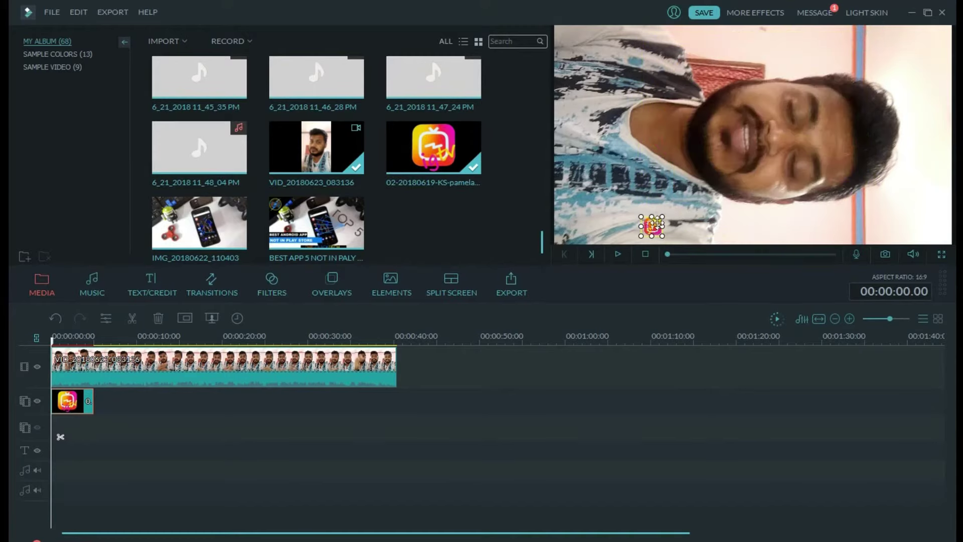
pyautogui.moveTo(884, 187)
pyautogui.mouseDown()
pyautogui.moveTo(937, 223)
pyautogui.moveTo(948, 180)
pyautogui.mouseUp()
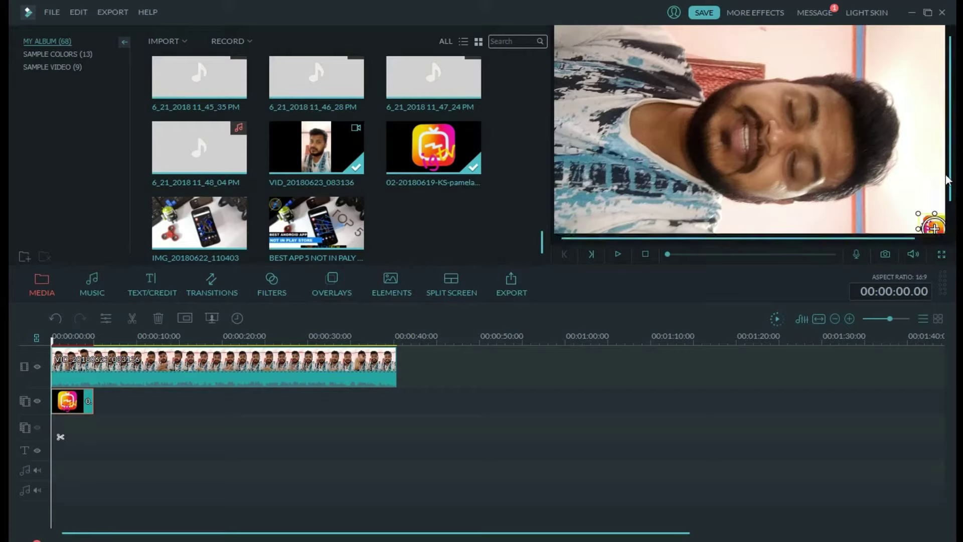
# Stretch the IGTV overlay to the full 00:00:40:11 clip length
pyautogui.click(732, 437)
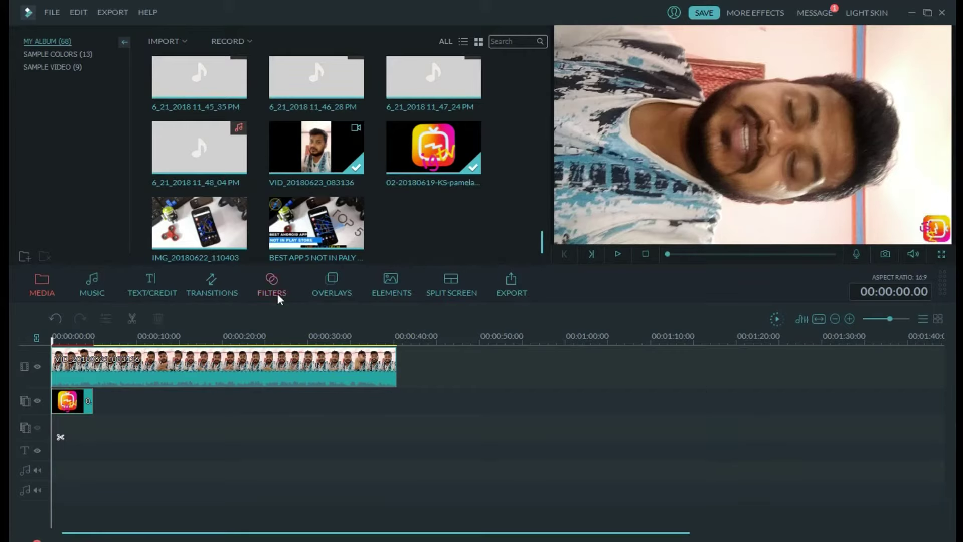
pyautogui.click(157, 296)
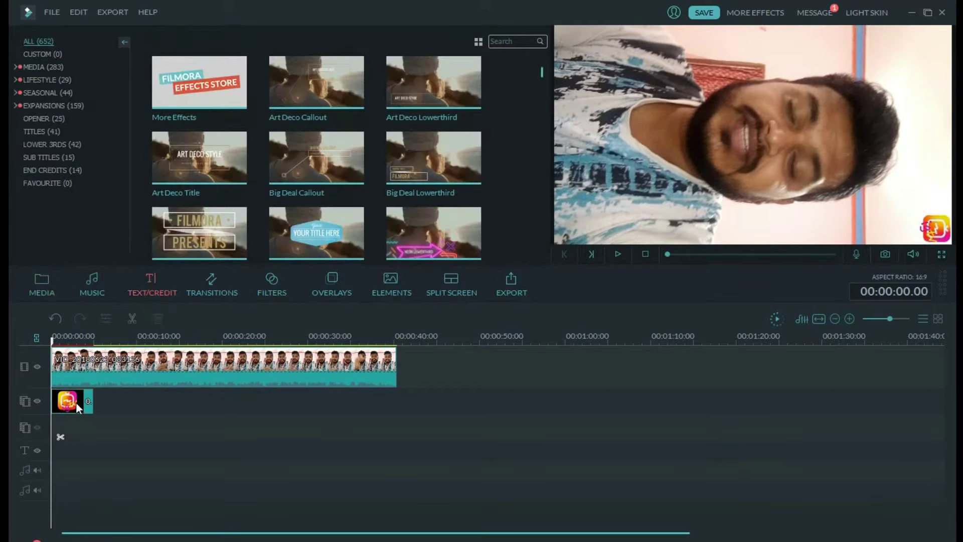
pyautogui.moveTo(93, 401); pyautogui.dragTo(395, 399)
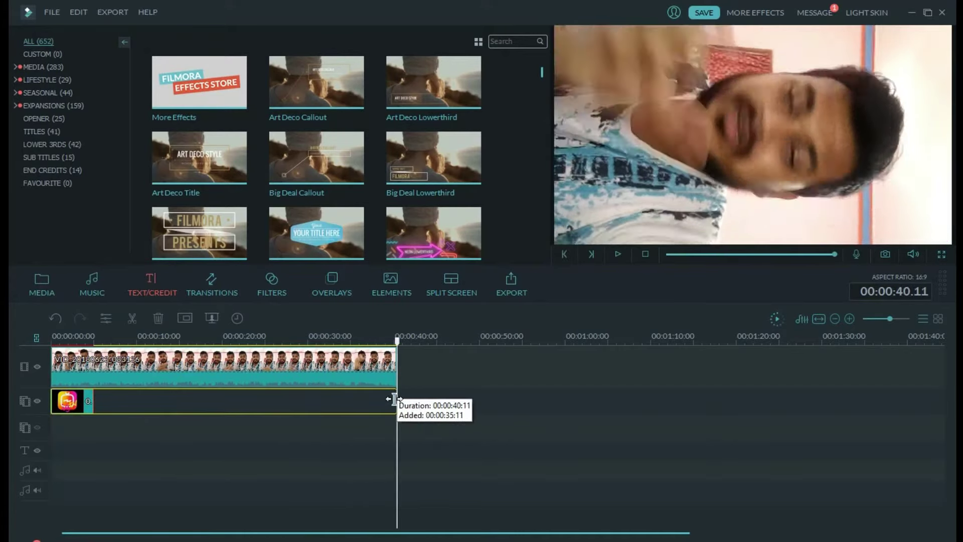
pyautogui.moveTo(396, 340); pyautogui.dragTo(51, 340)
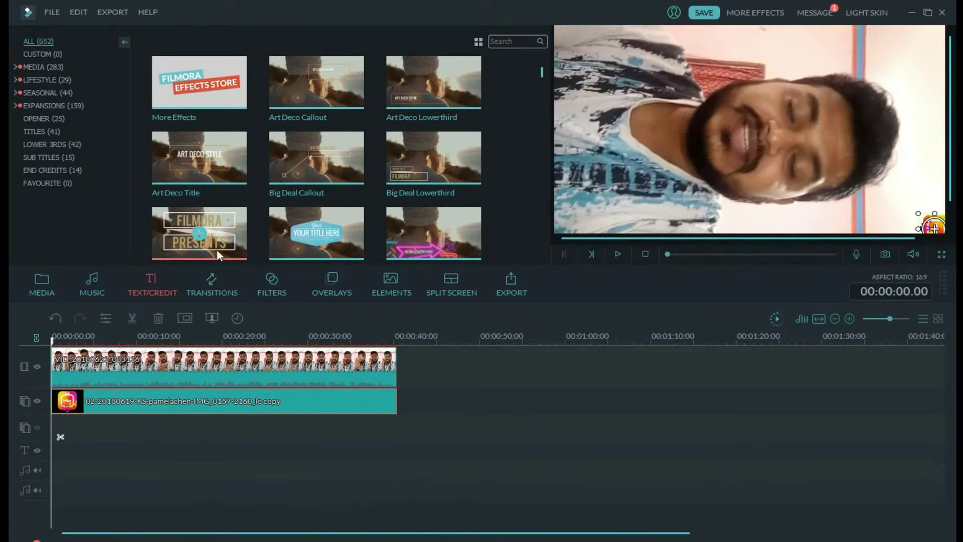
pyautogui.scroll(-2, 518, 146)
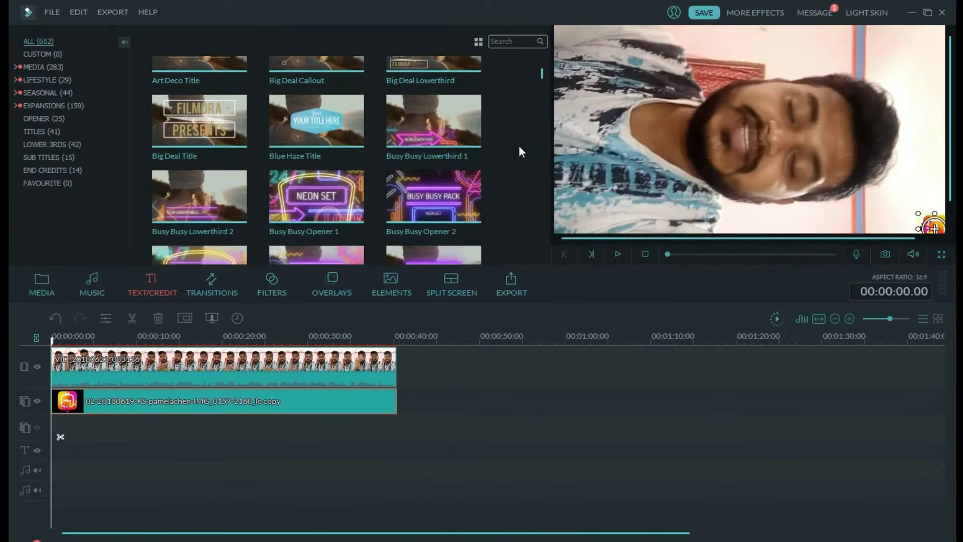
pyautogui.scroll(2, 518, 145)
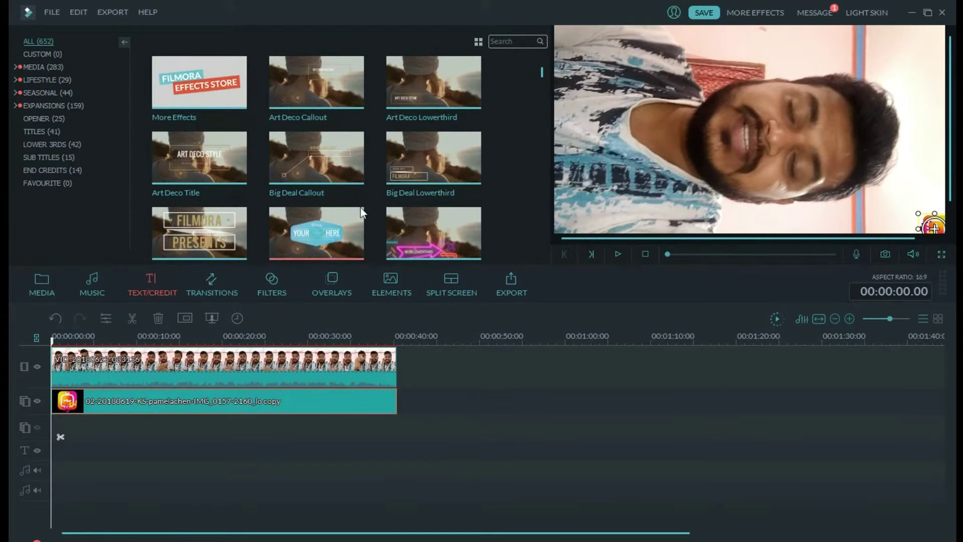
pyautogui.scroll(-5, 431, 216)
pyautogui.scroll(-3, 430, 215)
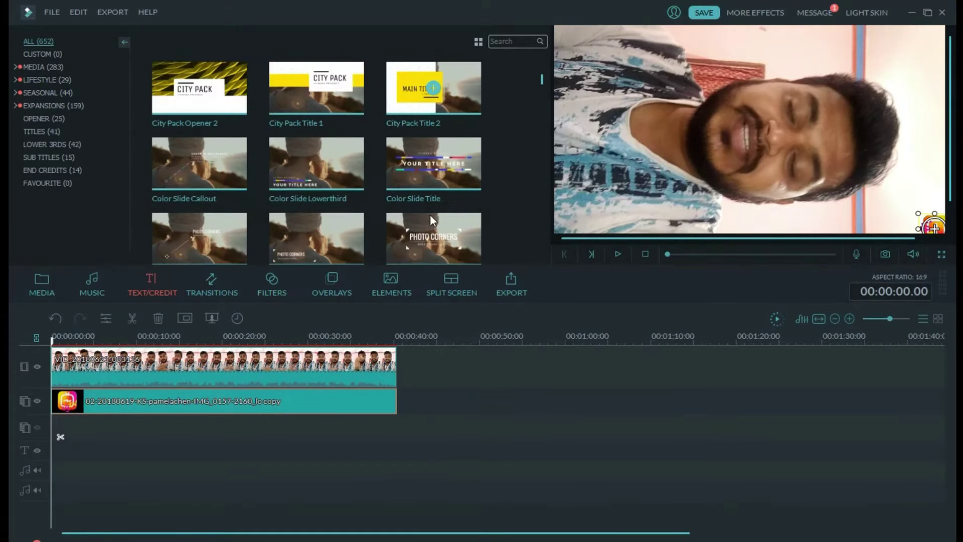
pyautogui.scroll(-1, 430, 216)
pyautogui.scroll(-6, 431, 215)
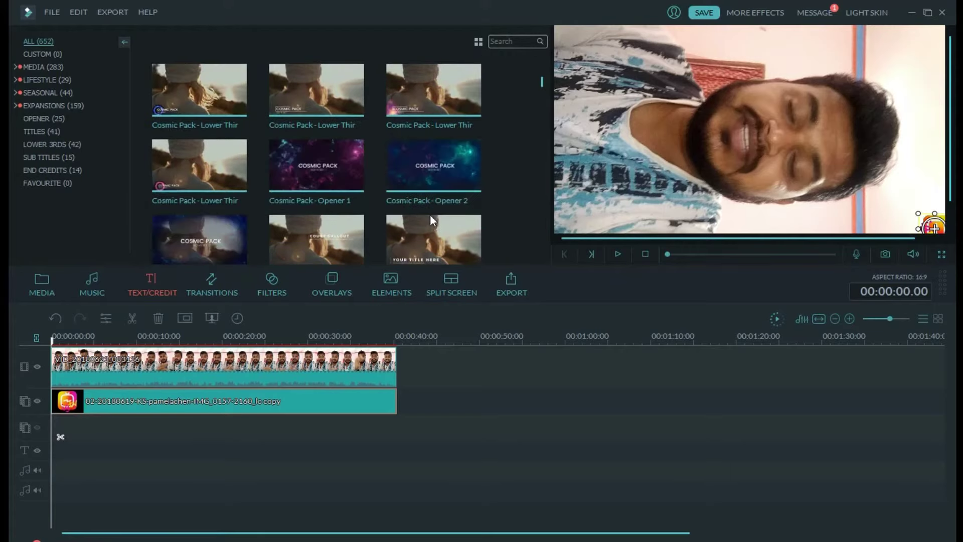
pyautogui.scroll(4, 430, 215)
pyautogui.scroll(-3, 362, 188)
pyautogui.scroll(-3, 362, 189)
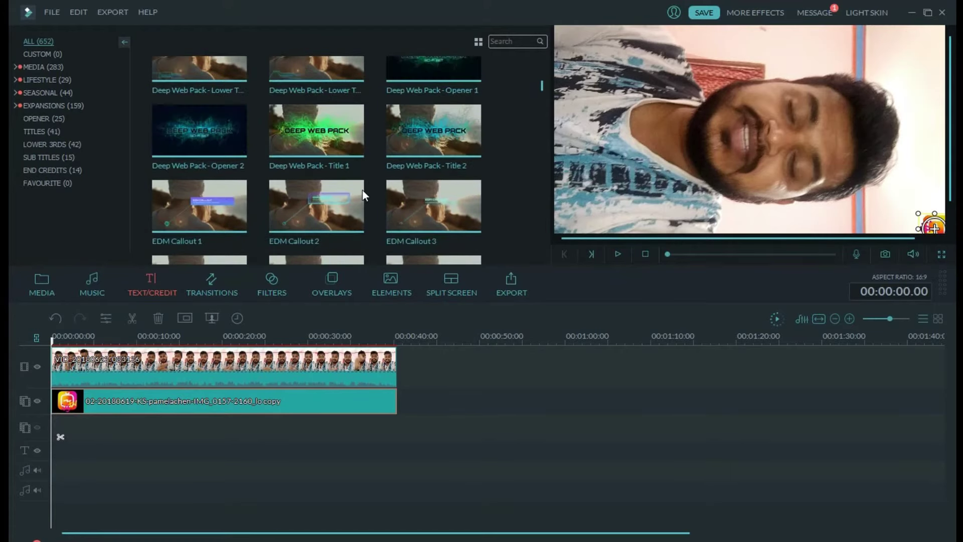
pyautogui.scroll(-3, 362, 188)
pyautogui.scroll(-2, 362, 189)
pyautogui.scroll(-4, 362, 189)
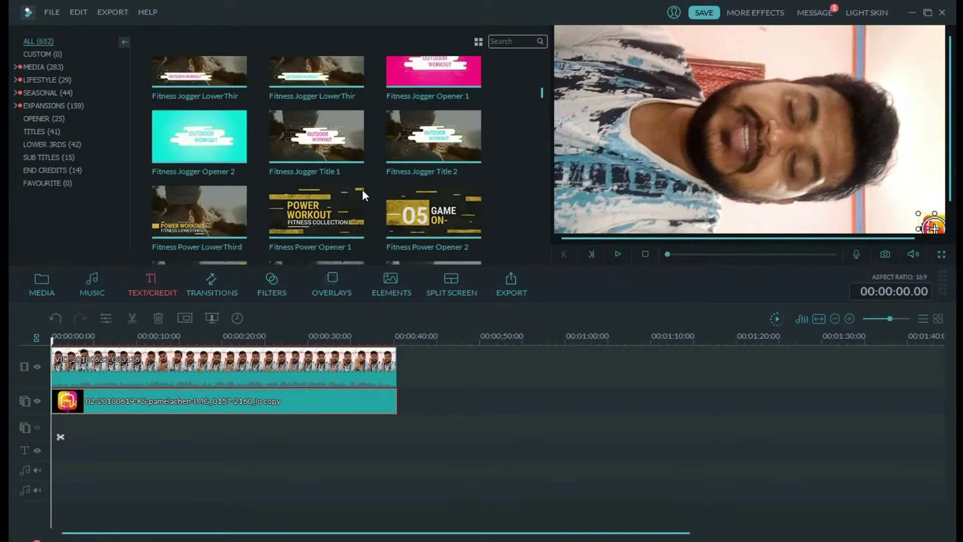
pyautogui.scroll(4, 362, 188)
pyautogui.scroll(-3, 368, 213)
pyautogui.scroll(-3, 351, 185)
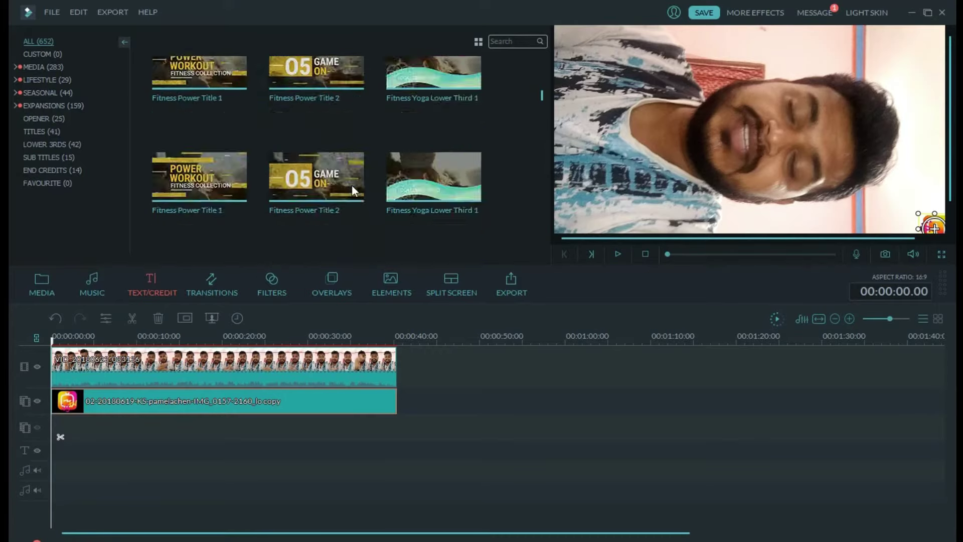
pyautogui.scroll(-3, 352, 185)
pyautogui.scroll(-3, 351, 185)
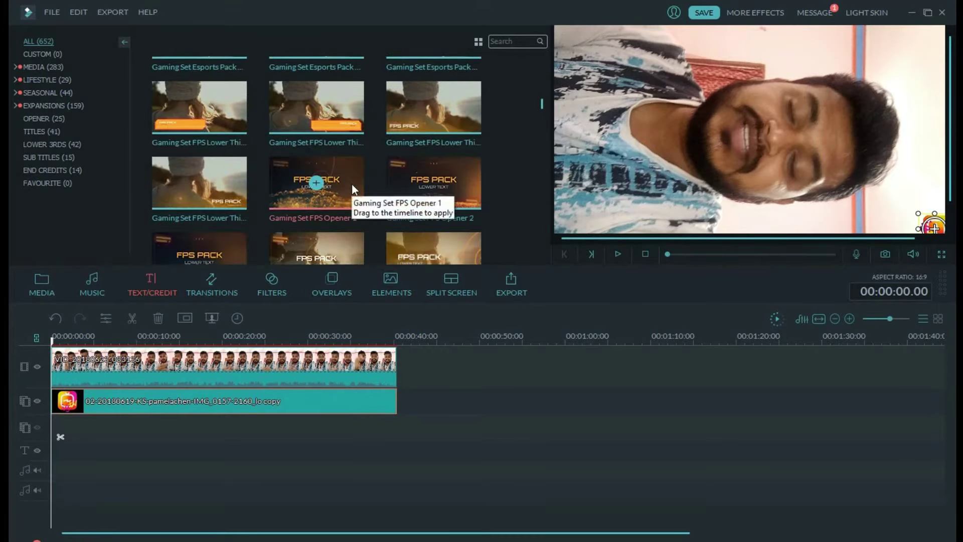
pyautogui.scroll(-2, 351, 184)
pyautogui.scroll(2, 351, 183)
pyautogui.scroll(-3, 351, 182)
pyautogui.scroll(-2, 351, 183)
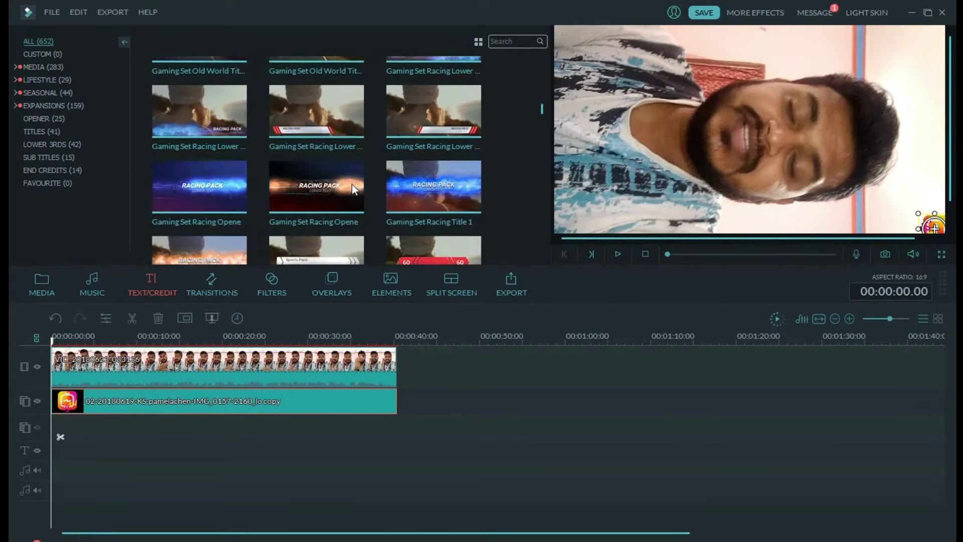
# Put Gaming Set Racing Lower Third 3 at the text track's start, preview it, and edit it in Advanced Text Edit
pyautogui.moveTo(344, 108); pyautogui.dragTo(77, 418)
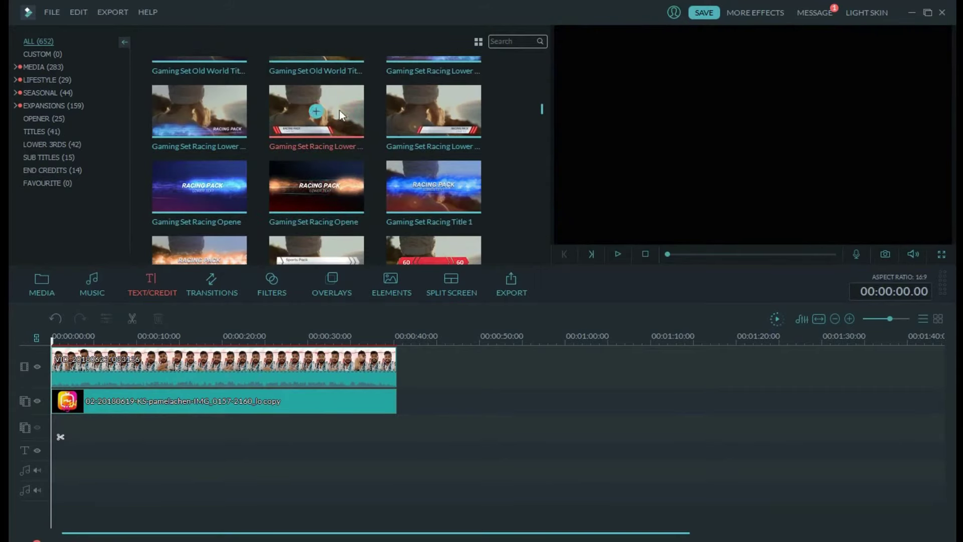
pyautogui.moveTo(65, 431); pyautogui.dragTo(56, 432)
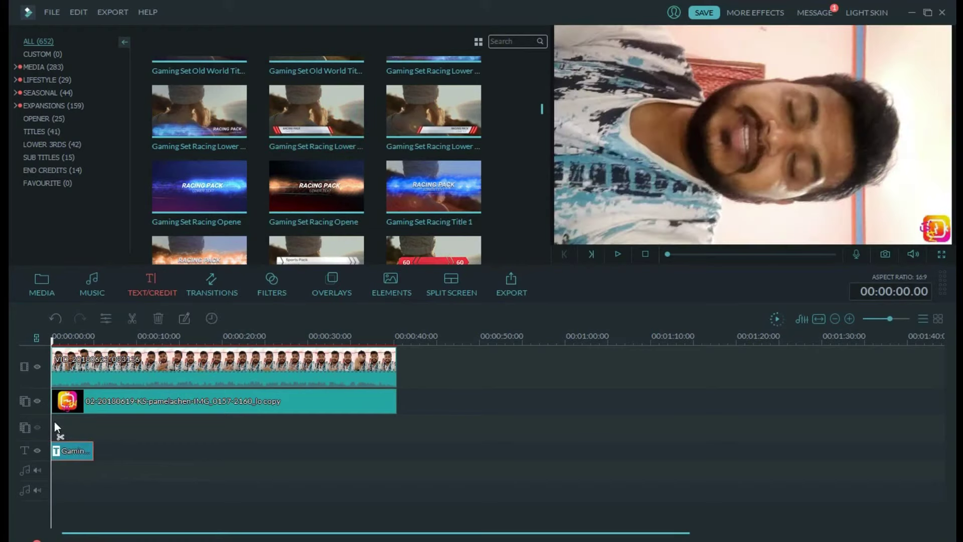
pyautogui.press('space')
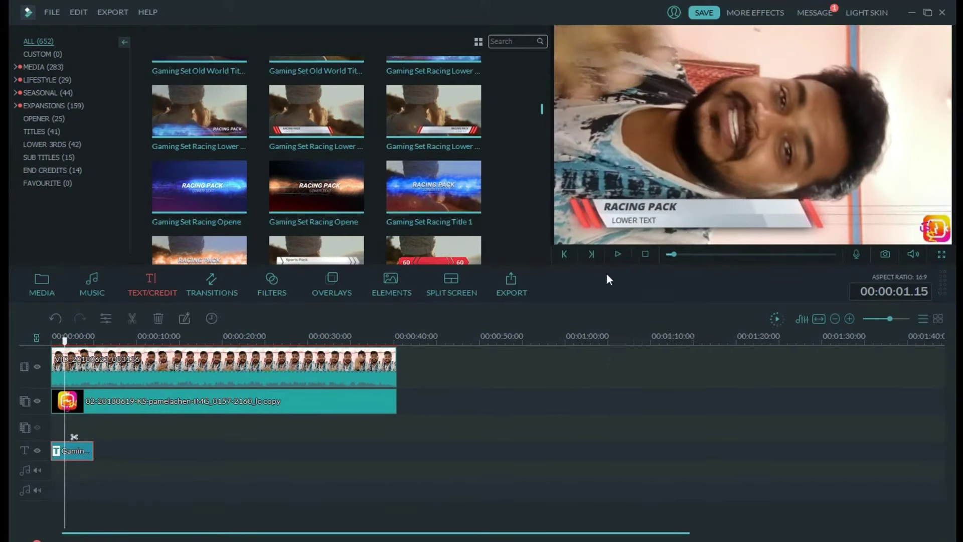
pyautogui.doubleClick(65, 452)
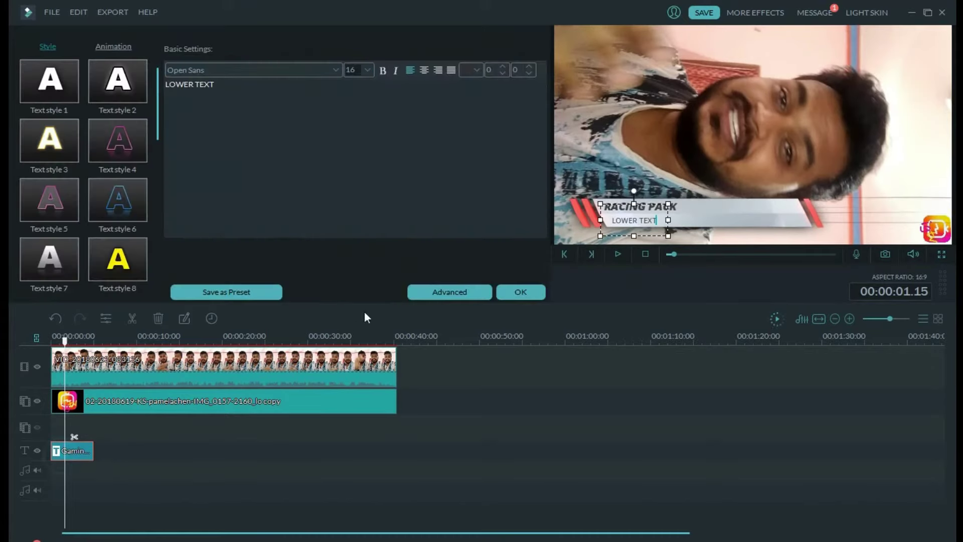
pyautogui.click(409, 289)
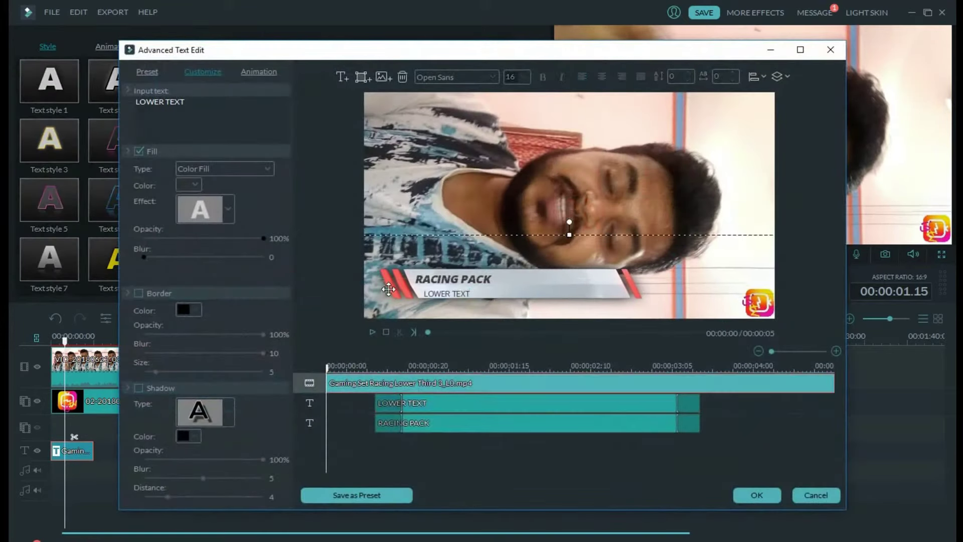
# Rotate the lower-third bar graphic to vertical and move it toward the frame's left edge
pyautogui.click(388, 289)
pyautogui.moveTo(569, 220); pyautogui.dragTo(762, 257)
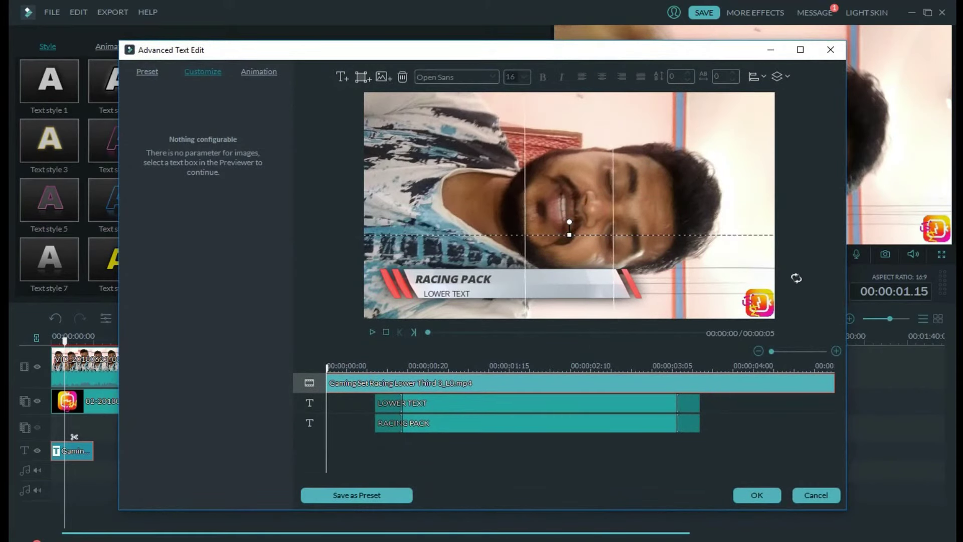
pyautogui.moveTo(761, 258); pyautogui.dragTo(738, 243)
pyautogui.moveTo(603, 124); pyautogui.dragTo(605, 143)
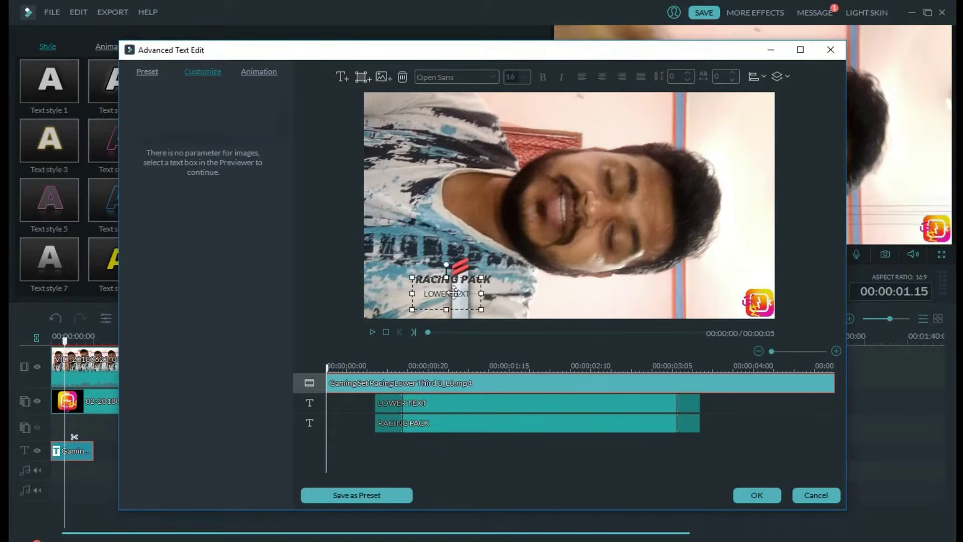
pyautogui.moveTo(463, 314)
pyautogui.mouseDown()
pyautogui.moveTo(413, 200)
pyautogui.moveTo(638, 216)
pyautogui.mouseUp()
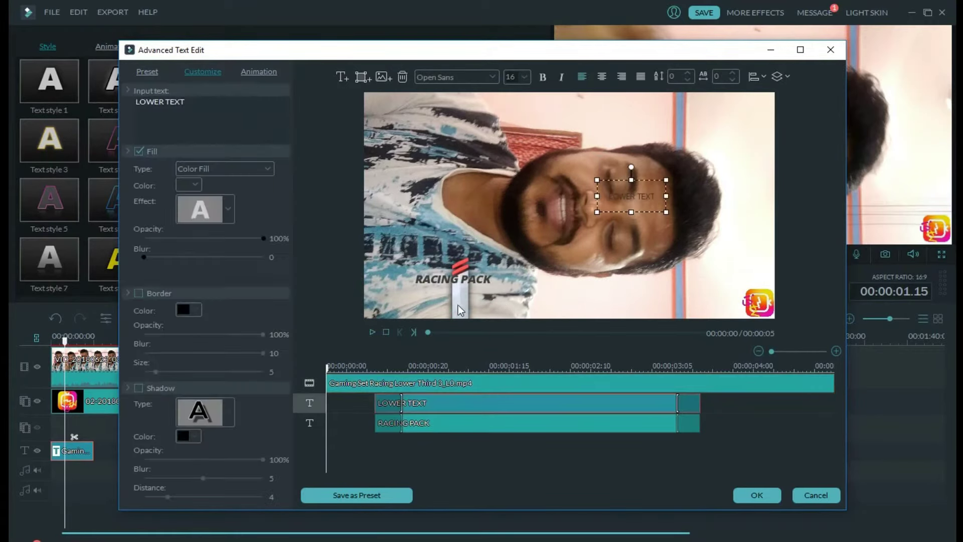
pyautogui.moveTo(460, 311)
pyautogui.mouseDown()
pyautogui.moveTo(392, 235)
pyautogui.moveTo(397, 226)
pyautogui.mouseUp()
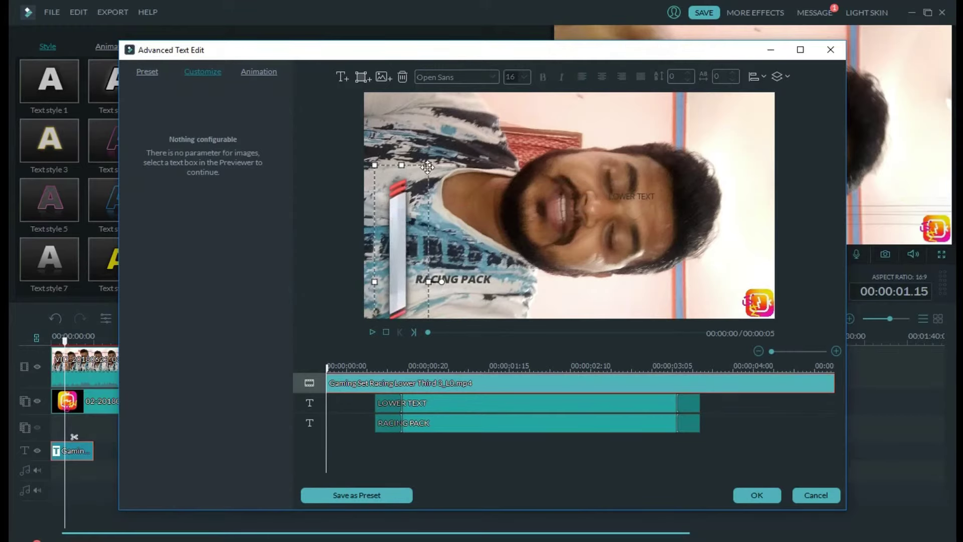
pyautogui.moveTo(428, 167)
pyautogui.mouseDown()
pyautogui.moveTo(466, 175)
pyautogui.moveTo(400, 179)
pyautogui.mouseUp()
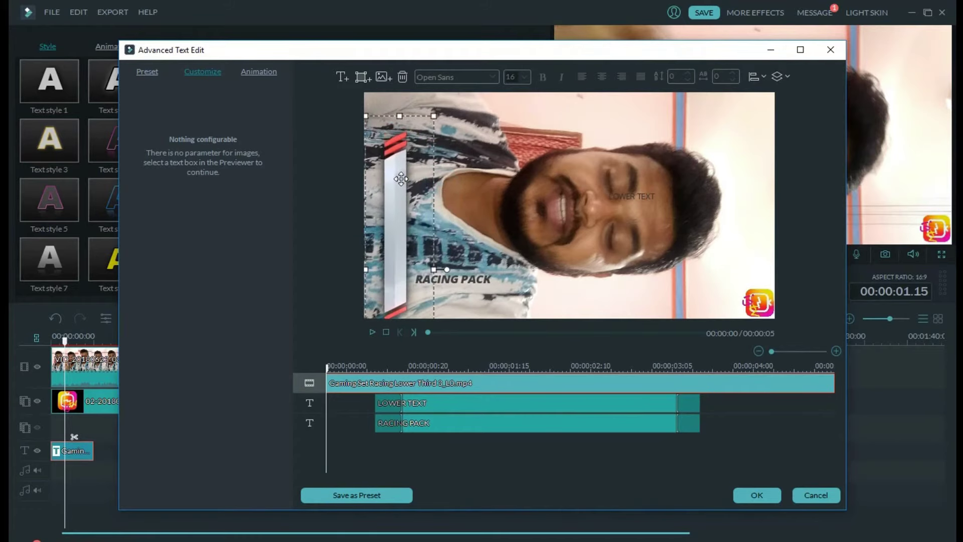
# Preview the title and fine-tune the bar's angle and position along the left edge
pyautogui.press('space')
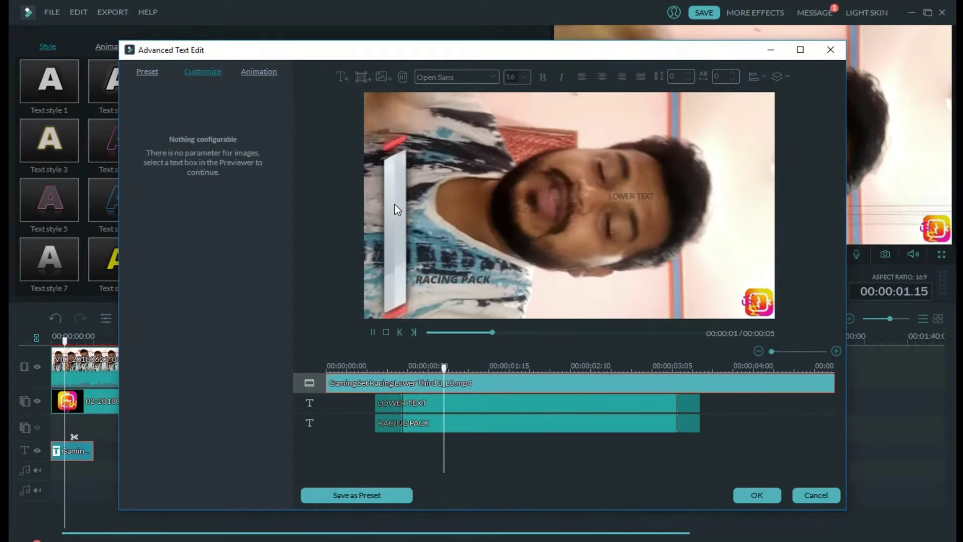
pyautogui.click(403, 207)
pyautogui.moveTo(398, 188); pyautogui.dragTo(404, 177)
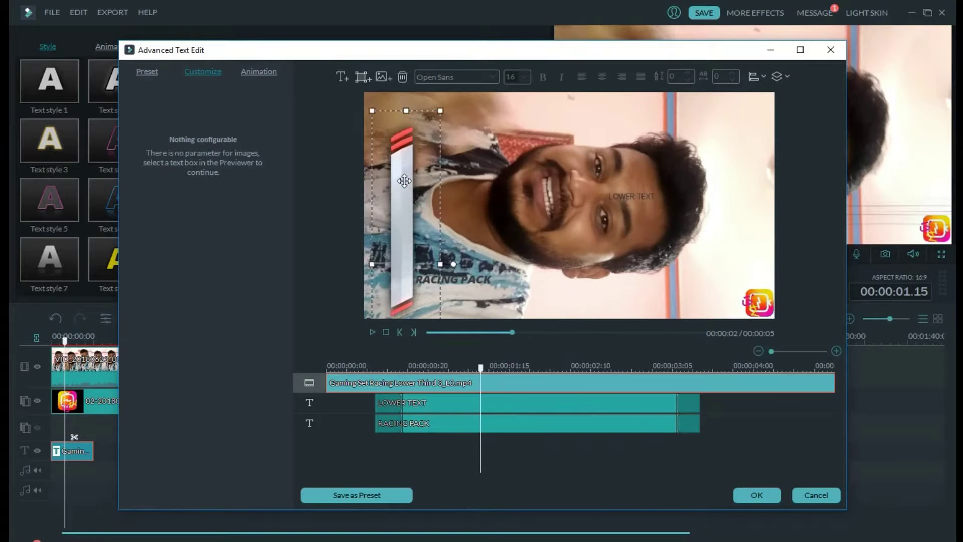
pyautogui.moveTo(455, 257); pyautogui.dragTo(291, 265)
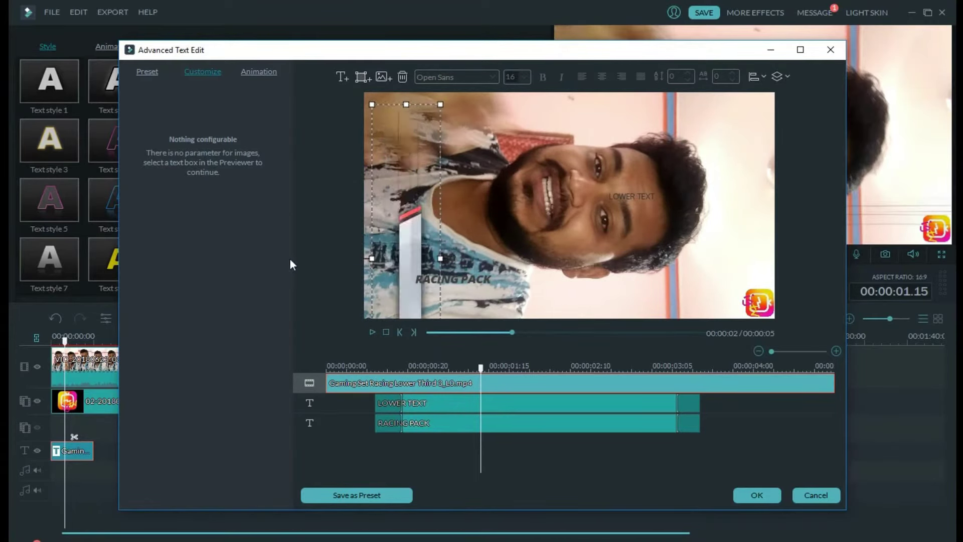
pyautogui.moveTo(424, 242); pyautogui.dragTo(393, 177)
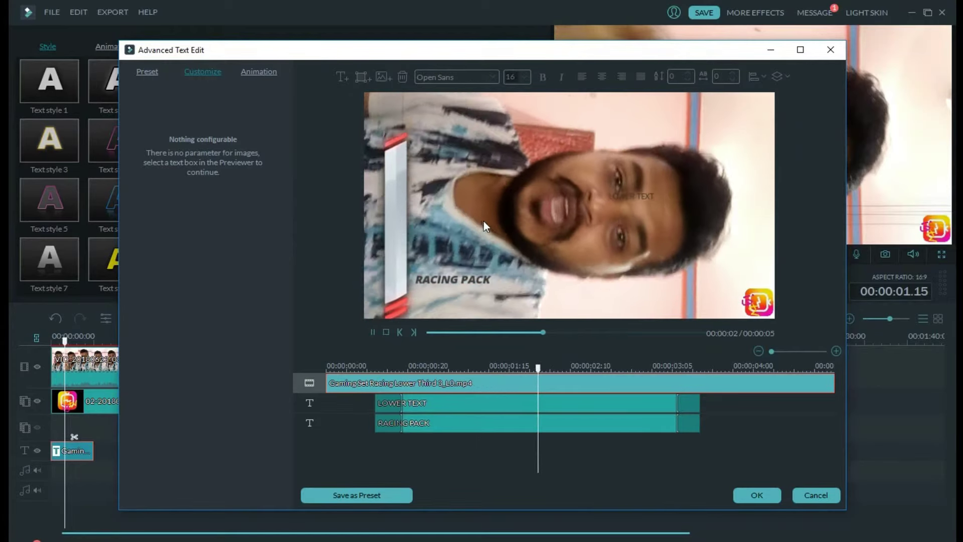
# Turn the RACING PACK text vertical on the white bar and replace it with the presenter's name
pyautogui.click(469, 279)
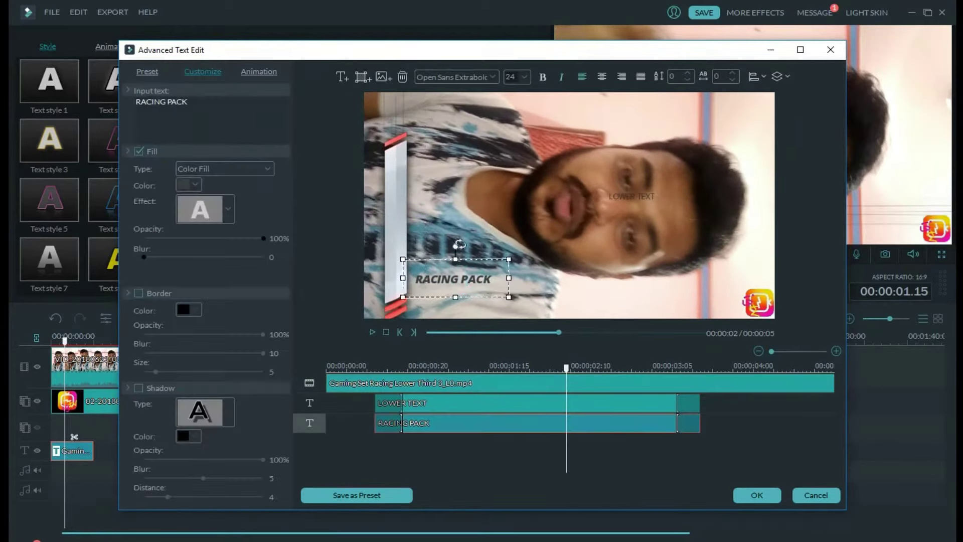
pyautogui.moveTo(459, 244); pyautogui.dragTo(544, 279)
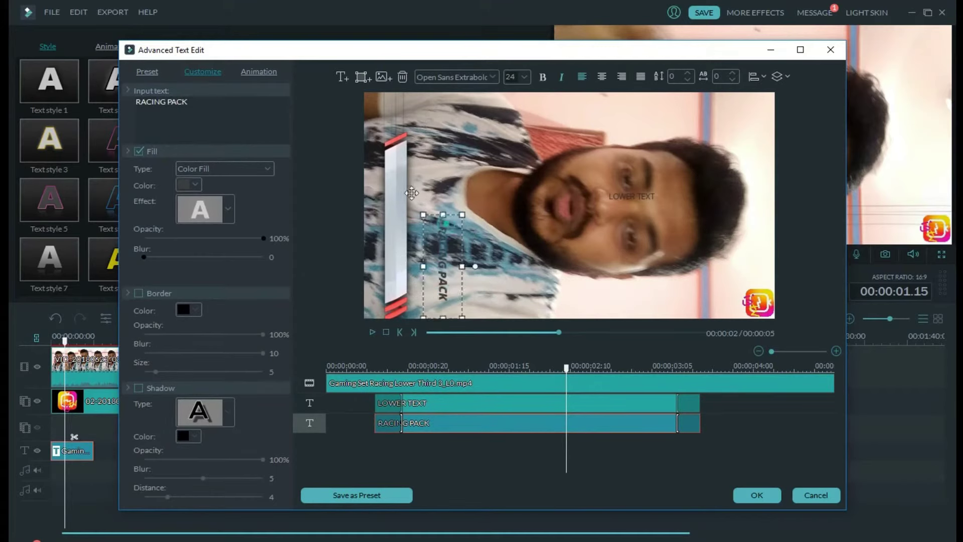
pyautogui.moveTo(443, 226); pyautogui.dragTo(387, 185)
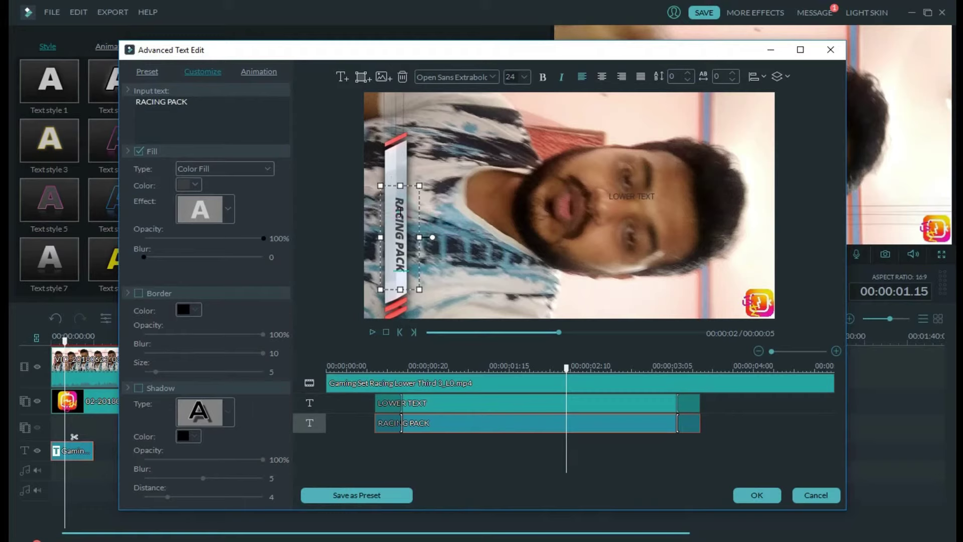
pyautogui.doubleClick(400, 212)
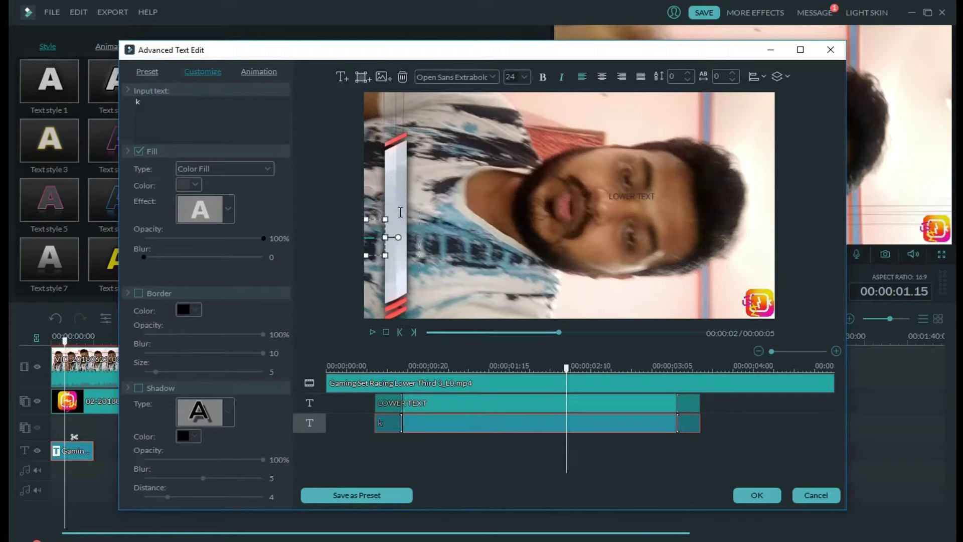
pyautogui.write('kiran k')
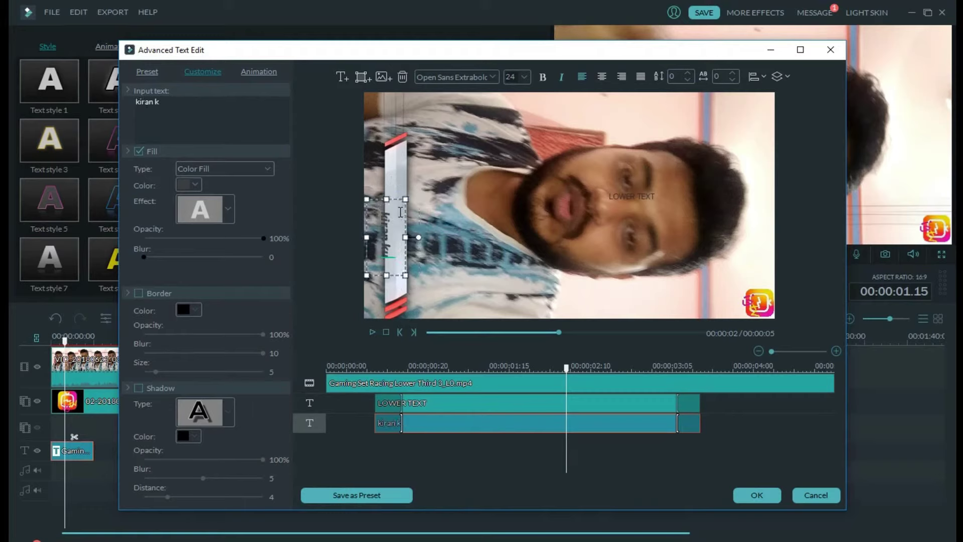
pyautogui.write('umar nath')
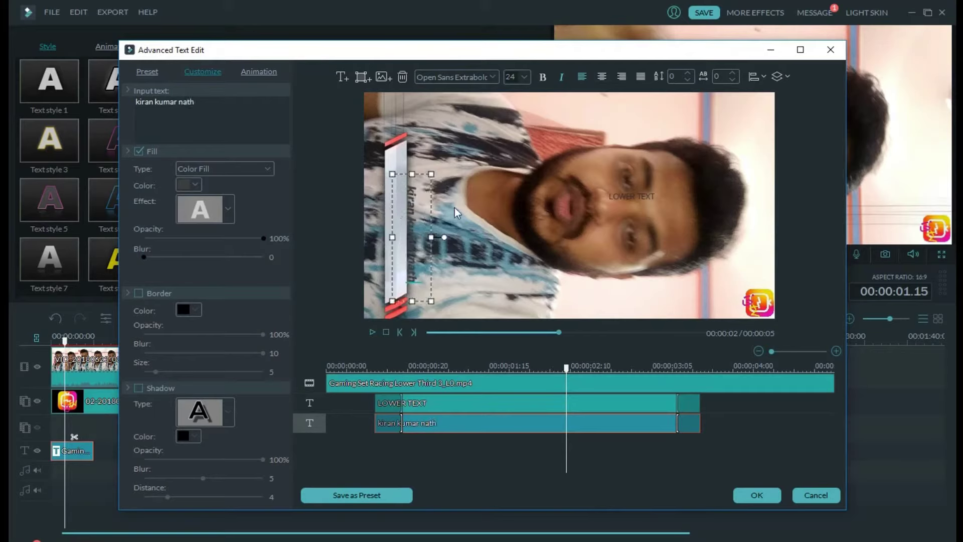
pyautogui.moveTo(422, 173); pyautogui.dragTo(411, 179)
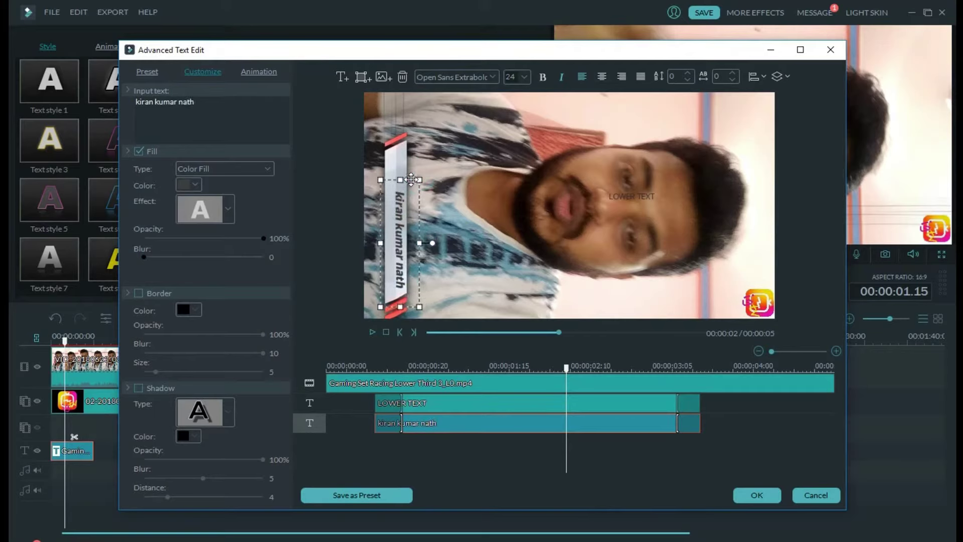
pyautogui.click(631, 198)
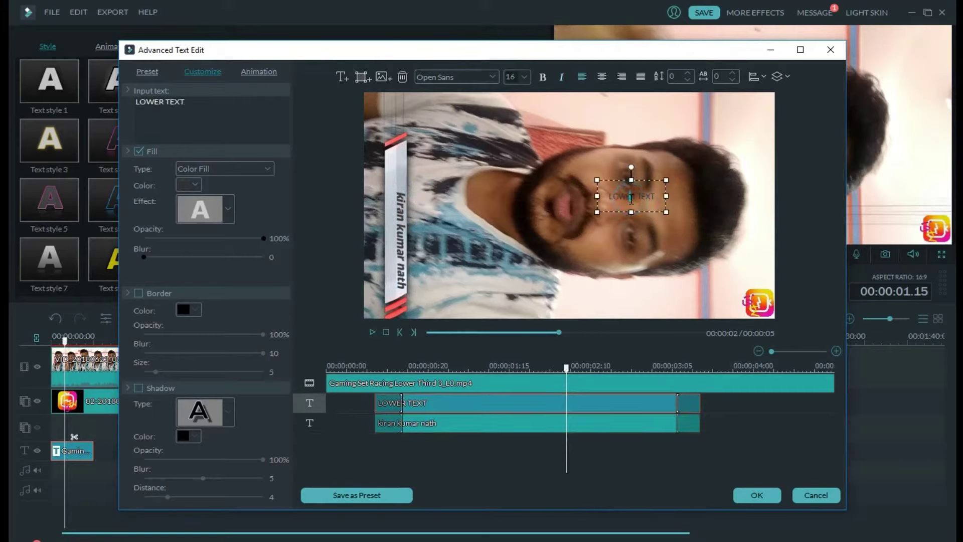
# Replace LOWER TEXT with the YouTube channel address, set vertically beside the name, preview, and confirm
pyautogui.write('YouTube/c/The QuIcKTECH')
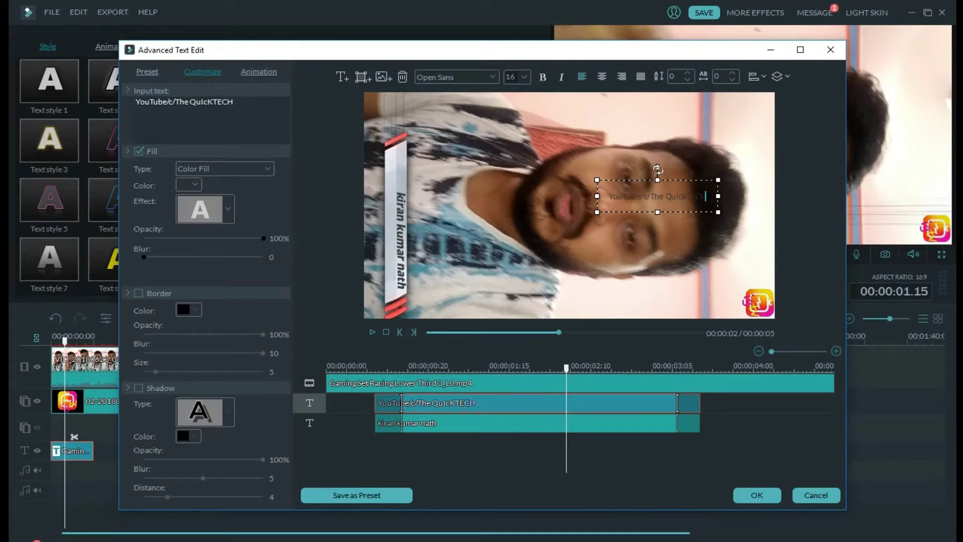
pyautogui.moveTo(657, 169)
pyautogui.mouseDown()
pyautogui.moveTo(758, 196)
pyautogui.moveTo(743, 200)
pyautogui.mouseUp()
pyautogui.moveTo(674, 159); pyautogui.dragTo(407, 208)
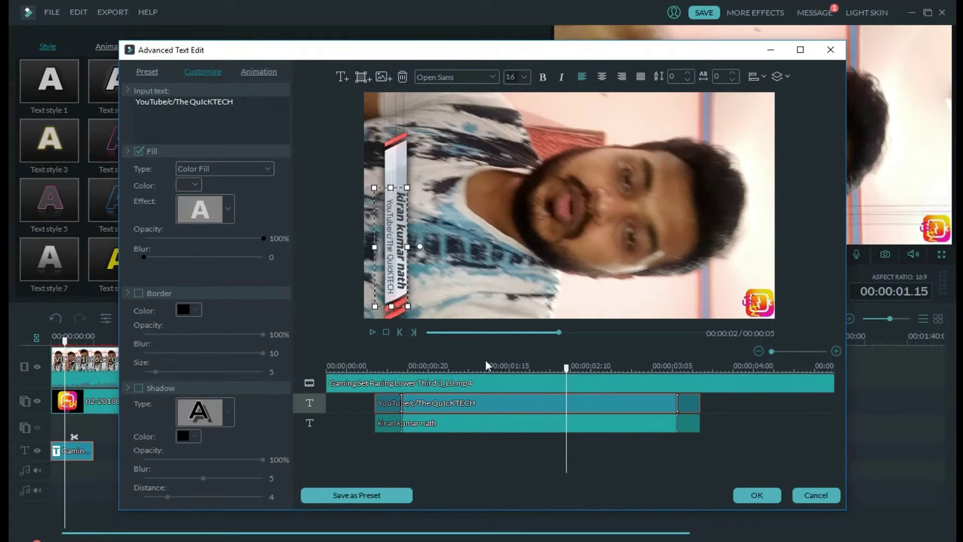
pyautogui.moveTo(567, 370); pyautogui.dragTo(329, 371)
pyautogui.press('space')
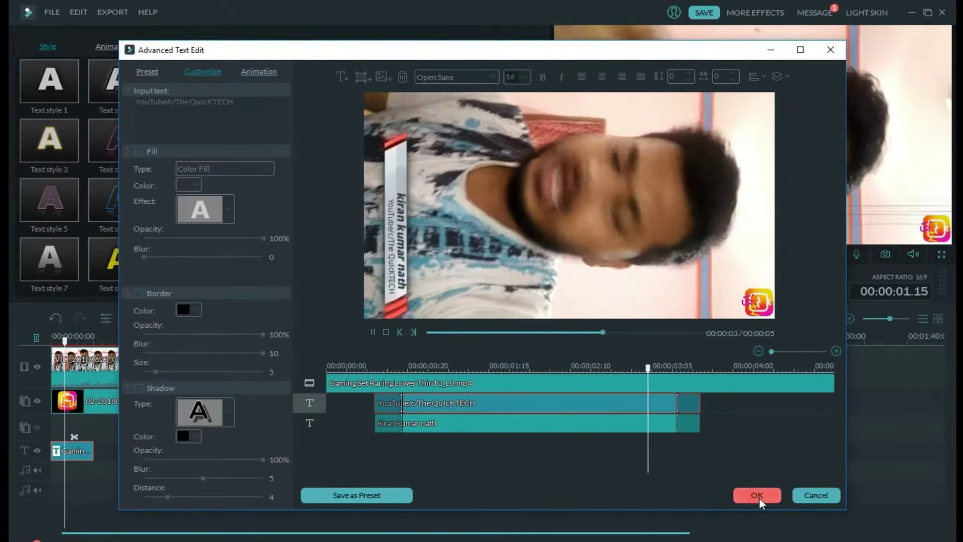
pyautogui.click(757, 496)
# Move the playhead to about 13 seconds and try, then undo, the Gaming Set Racing Opener 2 title
pyautogui.click(518, 295)
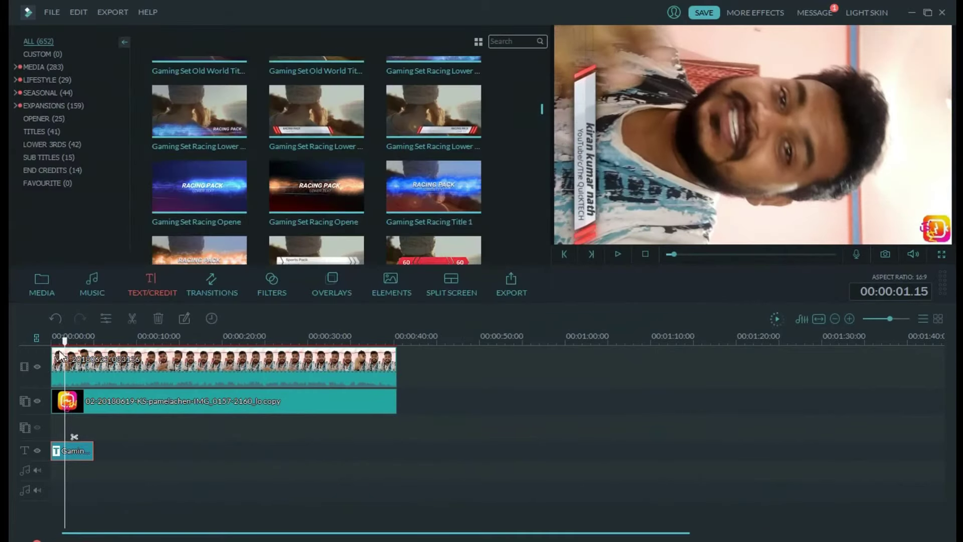
pyautogui.moveTo(66, 341); pyautogui.dragTo(96, 341)
pyautogui.moveTo(119, 350); pyautogui.dragTo(171, 351)
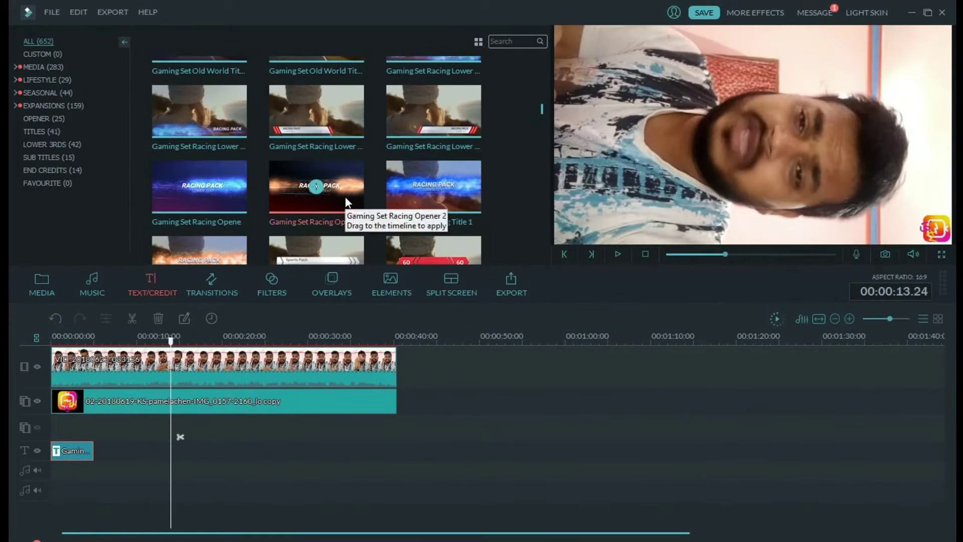
pyautogui.click(339, 202)
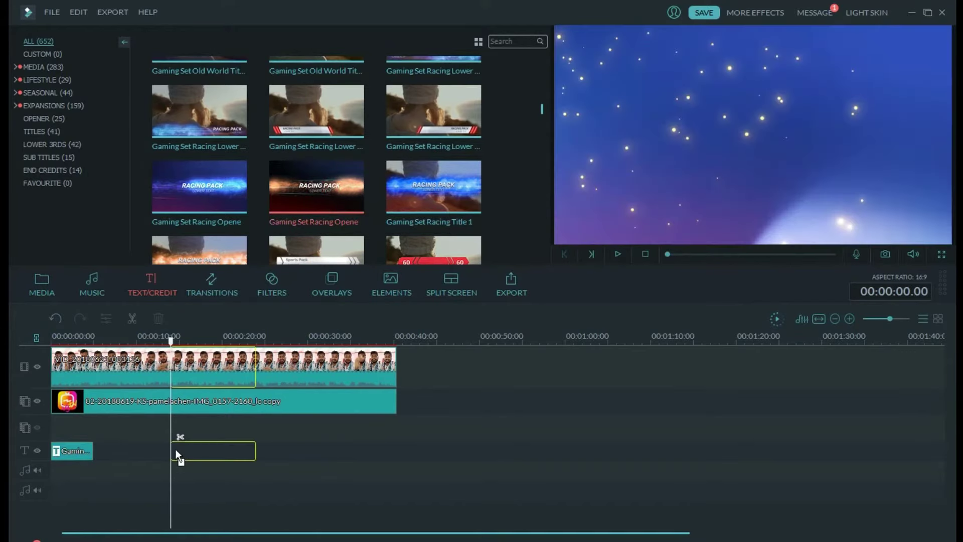
pyautogui.moveTo(179, 452); pyautogui.dragTo(189, 451)
pyautogui.hotkey('ctrl', 'z')
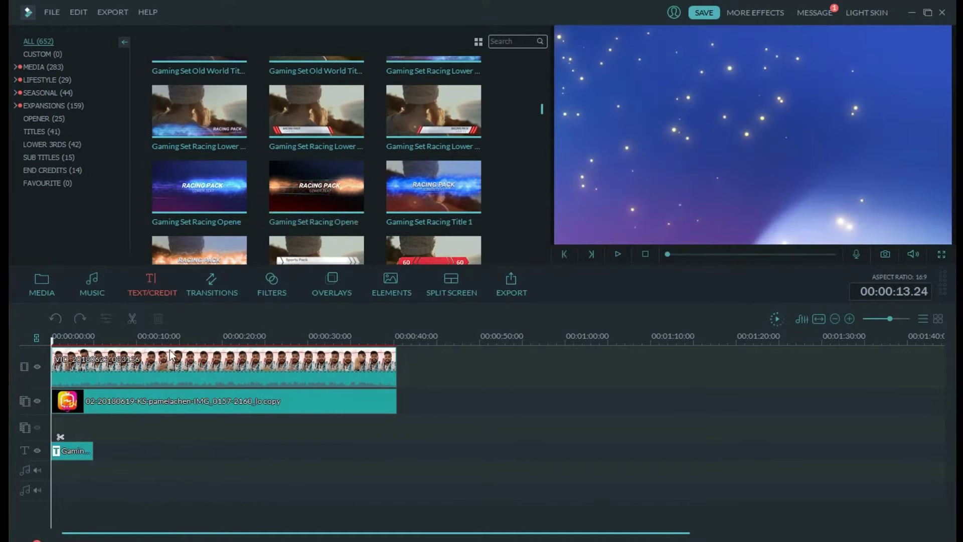
# Place a Racing lower-third title at 13 seconds and edit it in Advanced Text Edit
pyautogui.moveTo(342, 129); pyautogui.dragTo(192, 451)
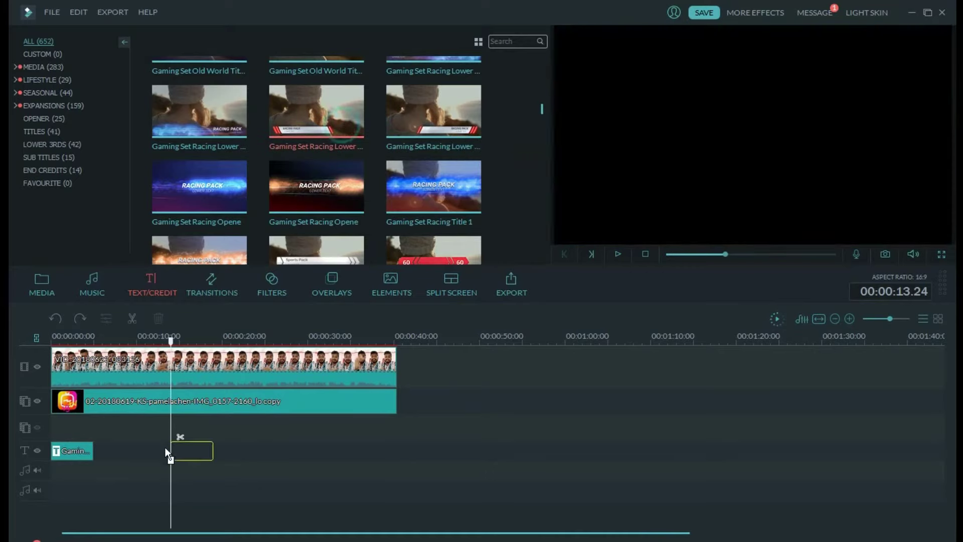
pyautogui.press('space')
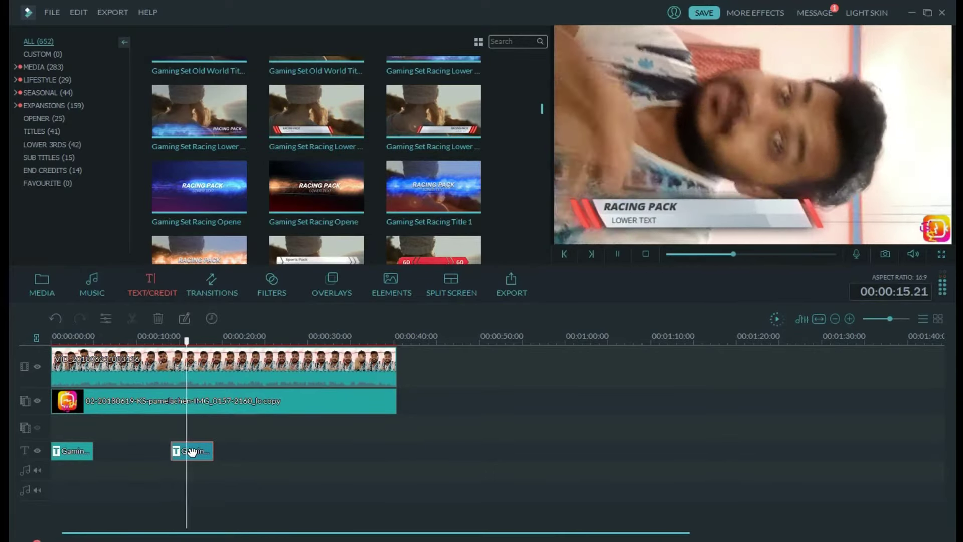
pyautogui.doubleClick(180, 452)
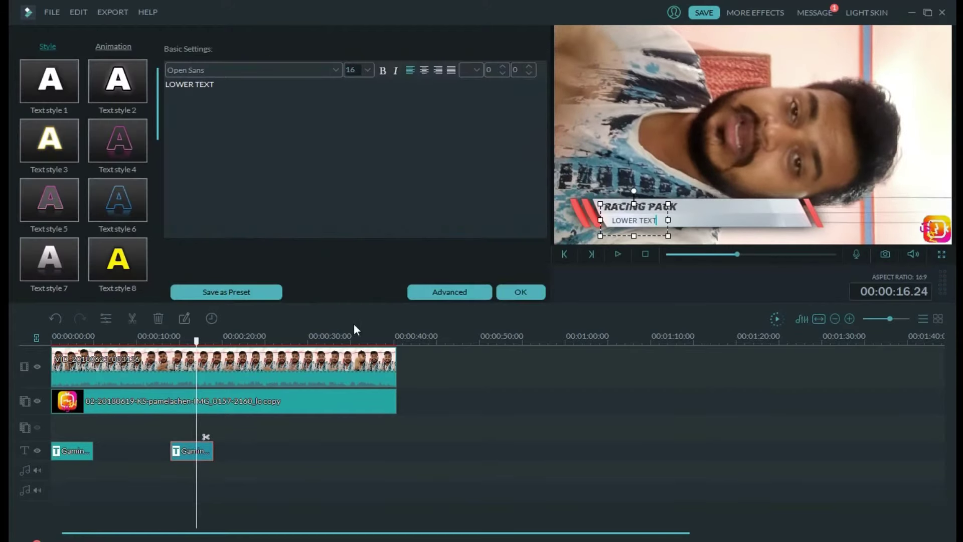
pyautogui.click(429, 291)
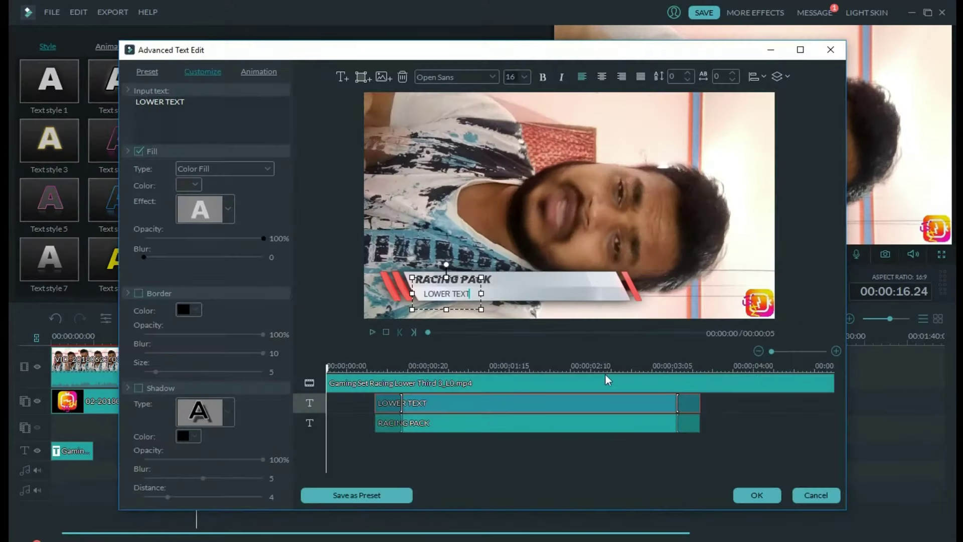
pyautogui.click(604, 383)
# Delete all of the title's existing elements and add a rectangle shape
pyautogui.moveTo(630, 447); pyautogui.dragTo(580, 370)
pyautogui.press('Delete')
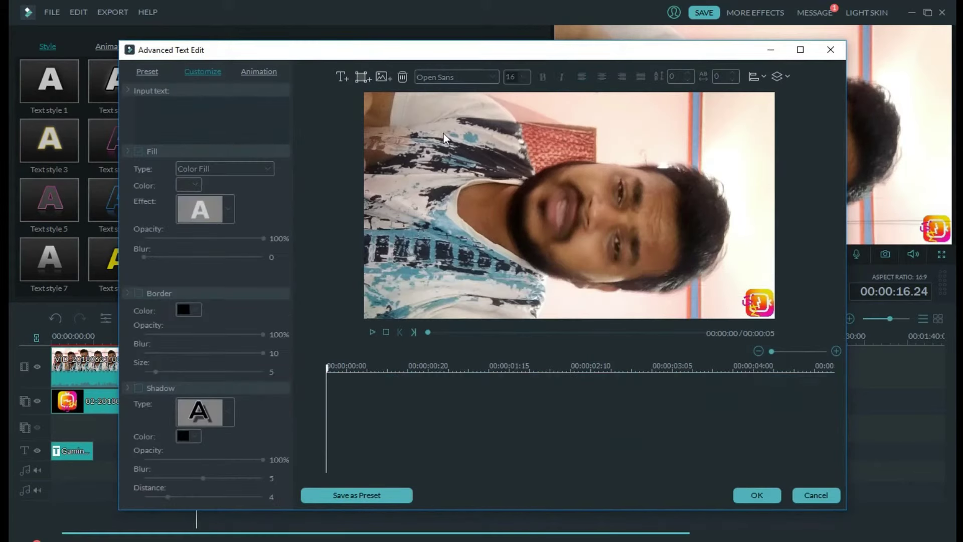
pyautogui.click(382, 77)
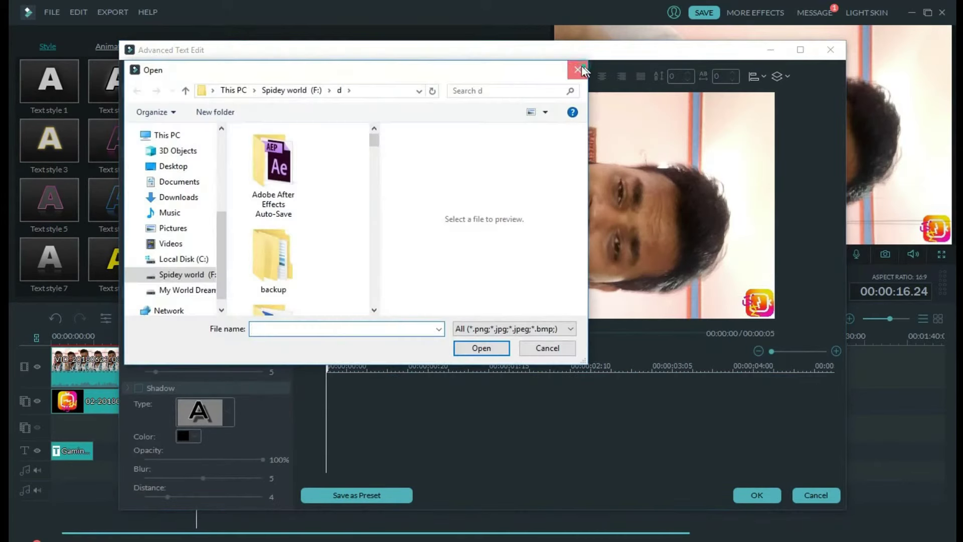
pyautogui.click(578, 70)
pyautogui.click(364, 78)
pyautogui.click(410, 197)
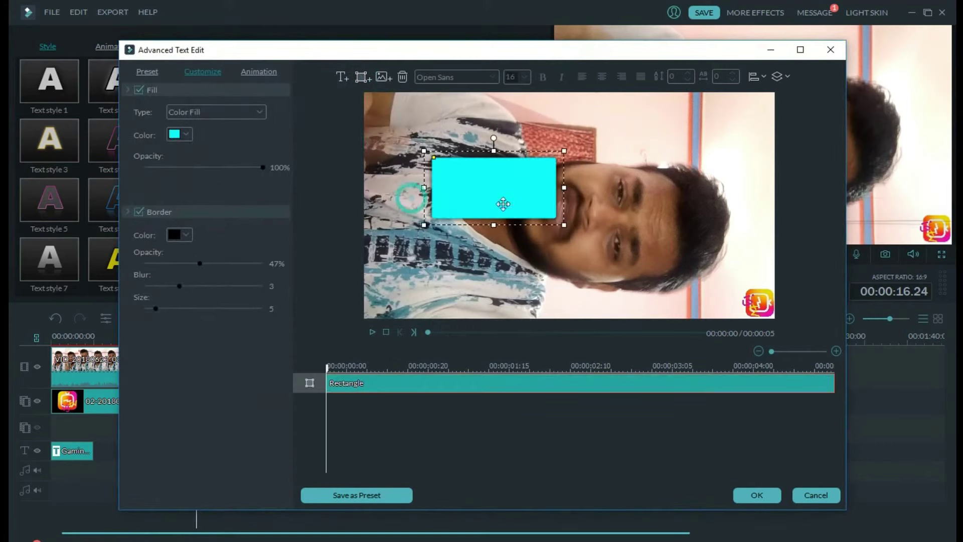
# Turn the rectangle vertical and stretch it into a tall bar along the frame's left edge
pyautogui.moveTo(492, 136); pyautogui.dragTo(586, 185)
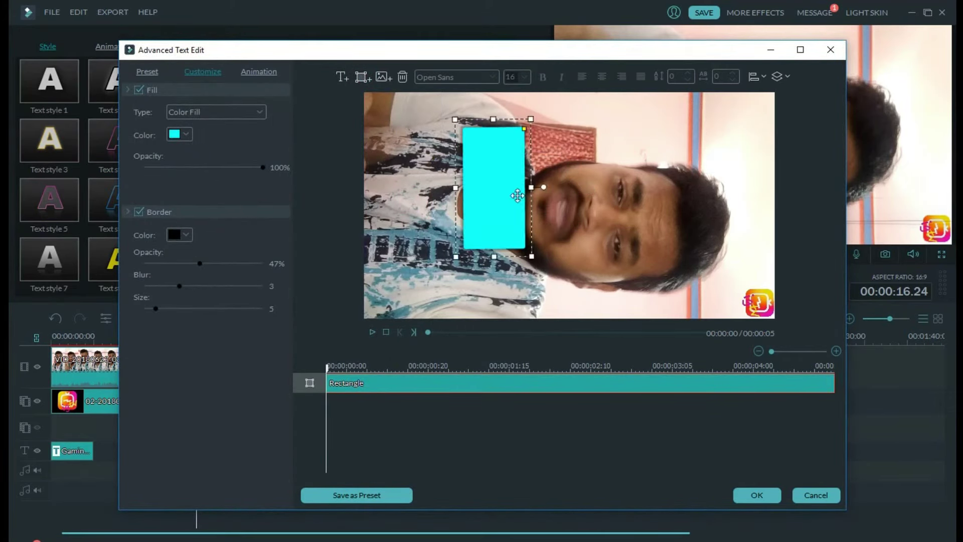
pyautogui.moveTo(500, 188); pyautogui.dragTo(417, 205)
pyautogui.moveTo(410, 260); pyautogui.dragTo(411, 341)
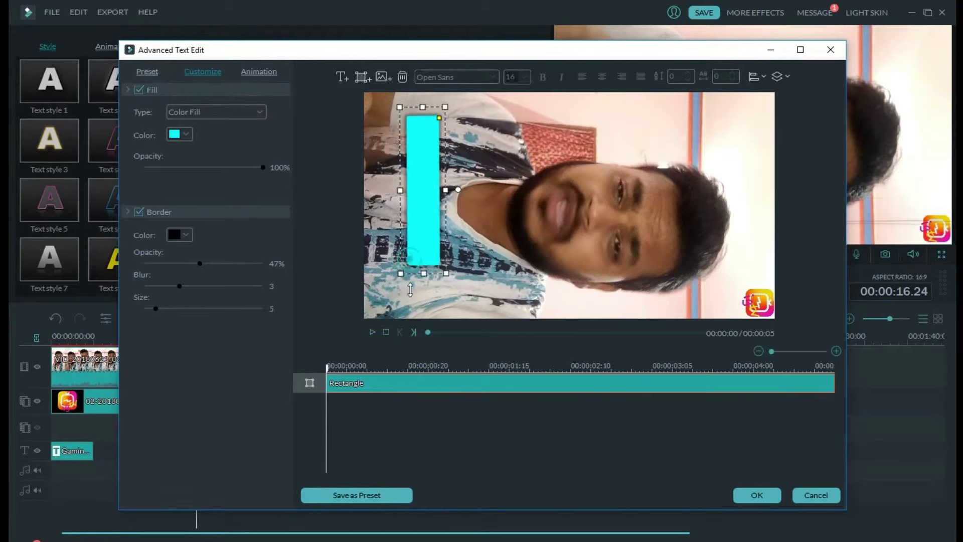
pyautogui.moveTo(400, 214)
pyautogui.mouseDown()
pyautogui.moveTo(408, 208)
pyautogui.moveTo(377, 187)
pyautogui.moveTo(428, 200)
pyautogui.moveTo(410, 184)
pyautogui.mouseUp()
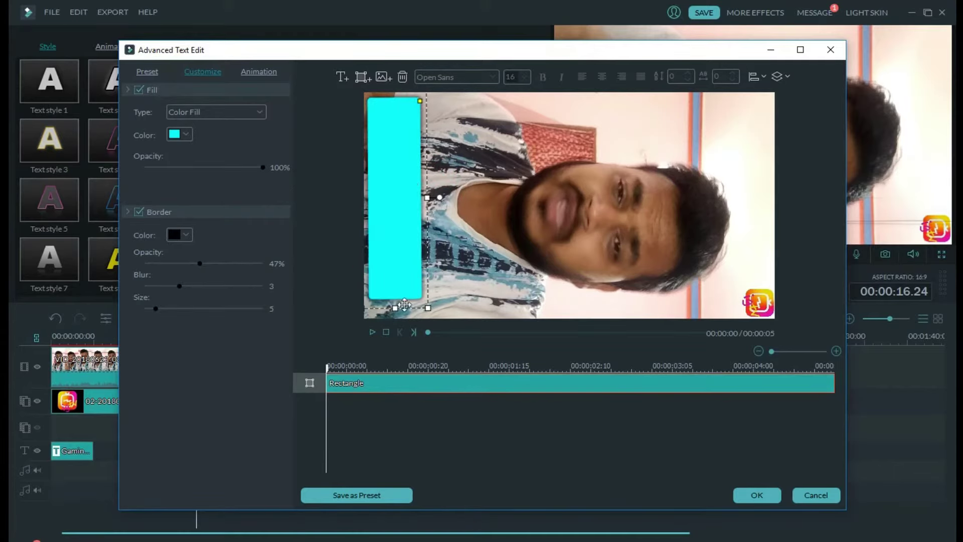
pyautogui.moveTo(396, 307); pyautogui.dragTo(399, 311)
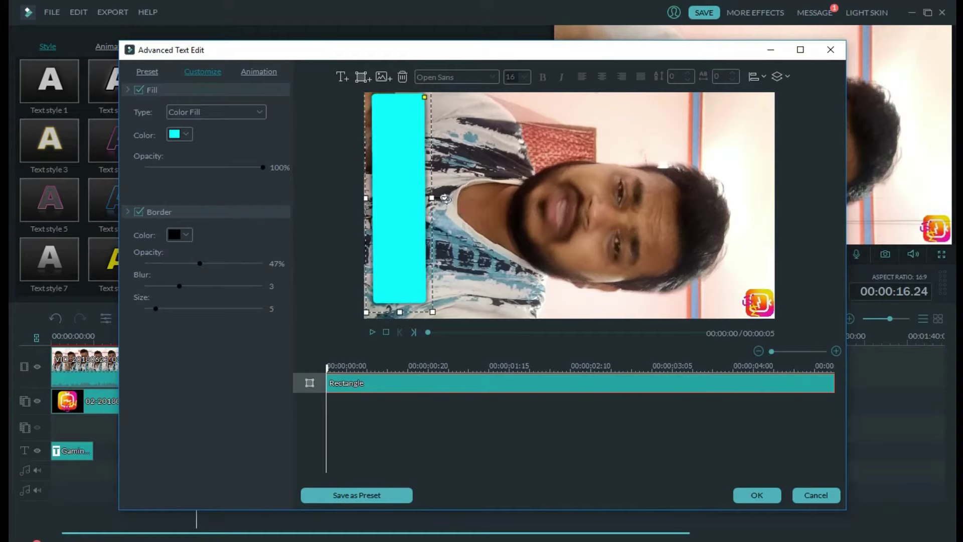
pyautogui.moveTo(446, 199); pyautogui.dragTo(444, 198)
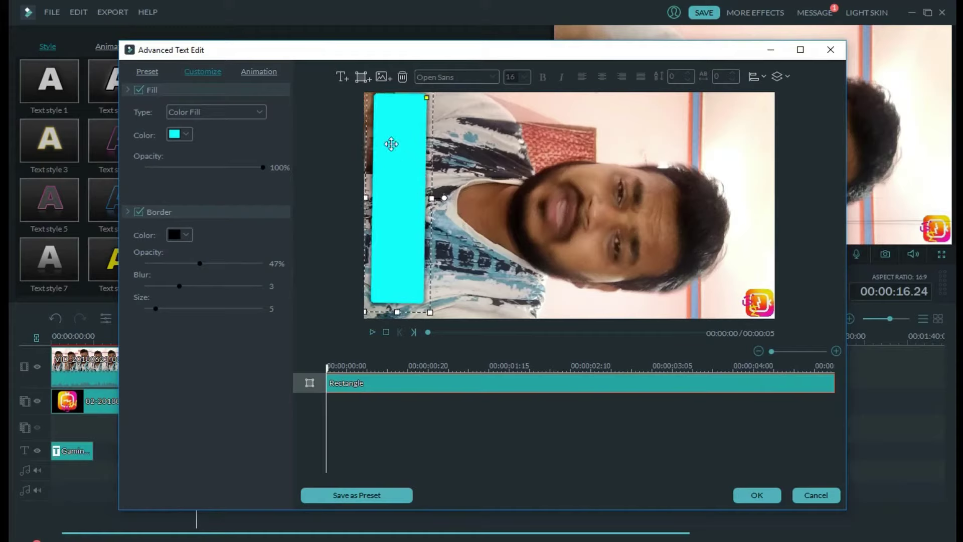
pyautogui.moveTo(391, 144); pyautogui.dragTo(396, 150)
# Give the rectangle a black fill at about 50% opacity with no border
pyautogui.click(185, 134)
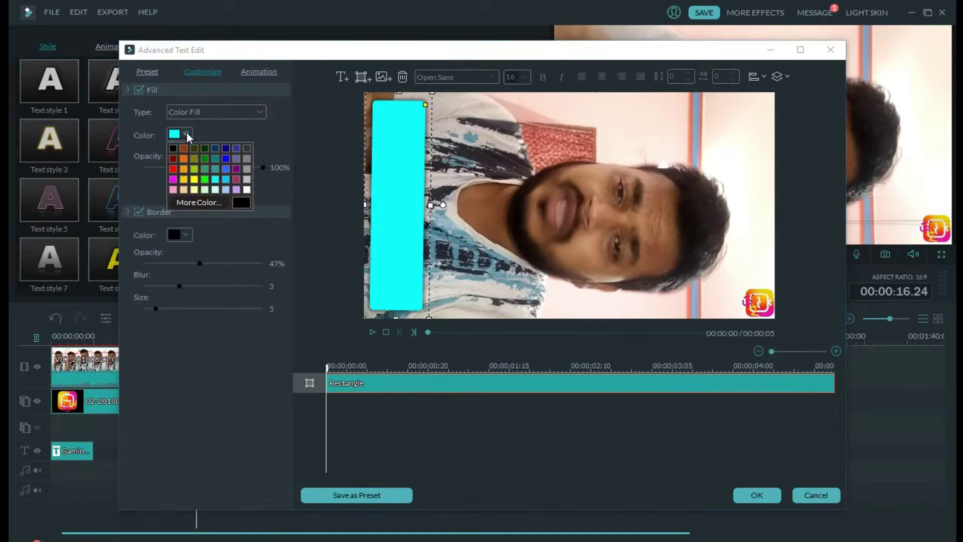
pyautogui.click(243, 199)
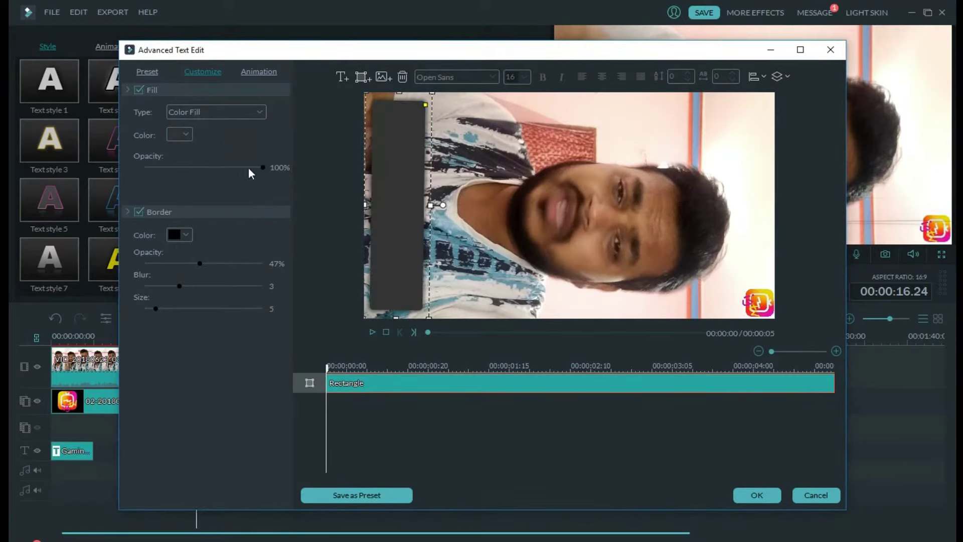
pyautogui.moveTo(248, 167); pyautogui.dragTo(199, 169)
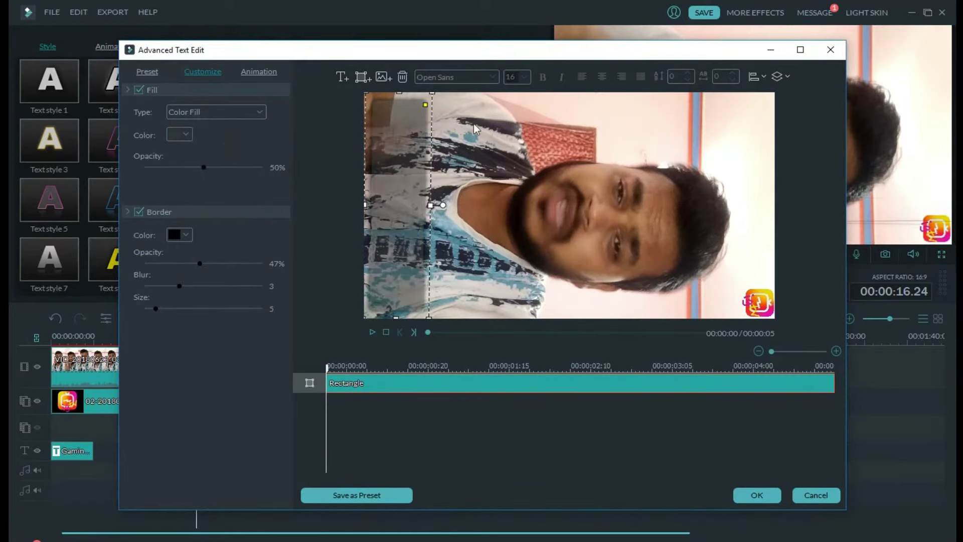
pyautogui.click(162, 212)
# Re-enable the rectangle border and add a text layer reading 'YouTuBec/ThE QuicKTECH'
pyautogui.click(163, 212)
pyautogui.click(342, 76)
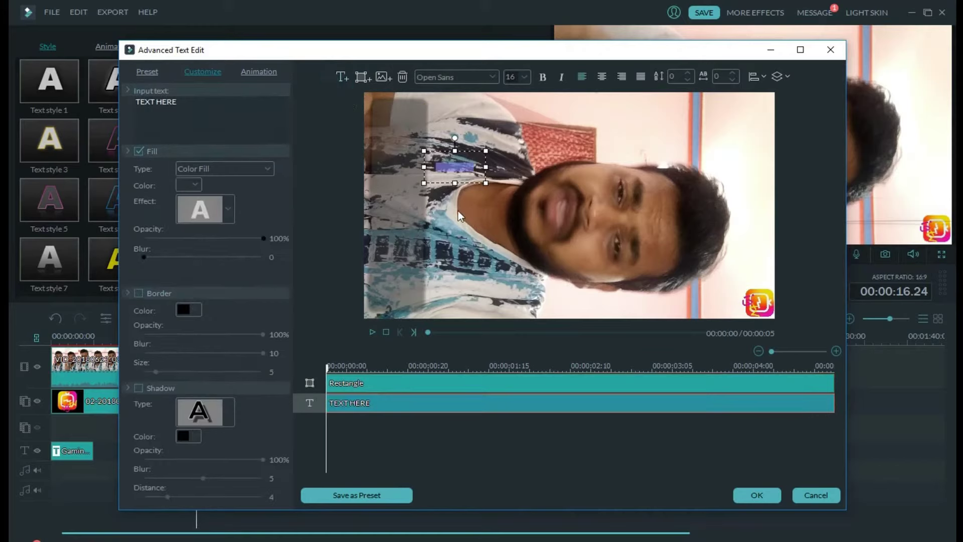
pyautogui.write('You')
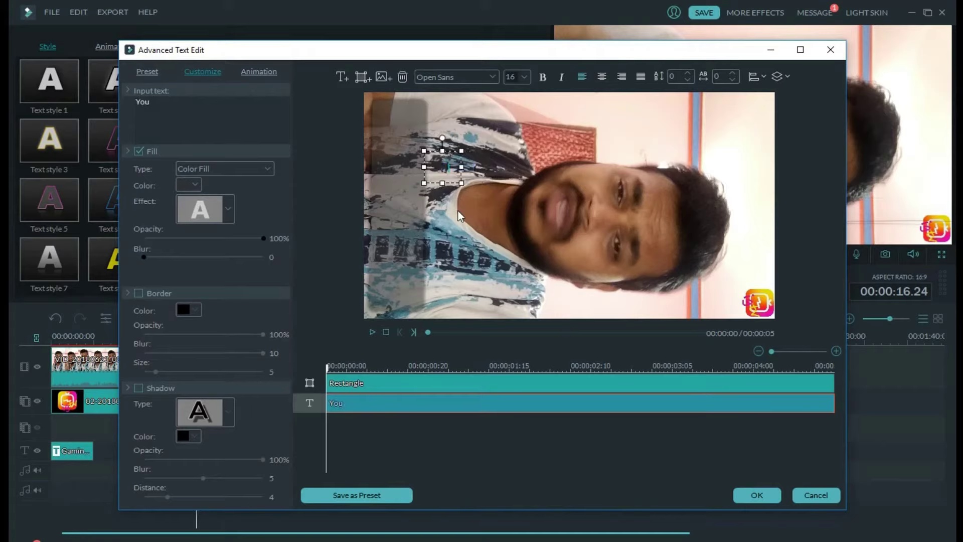
pyautogui.write('Tube')
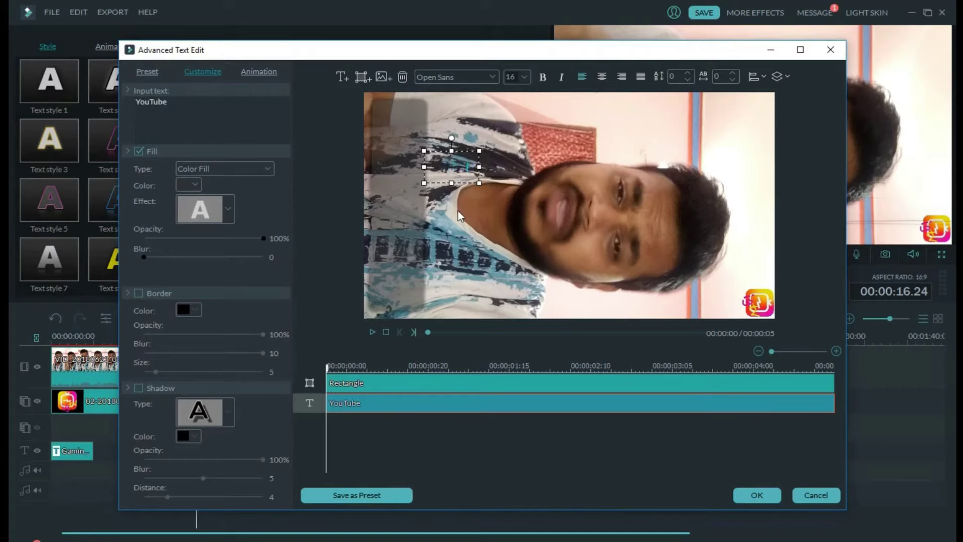
pyautogui.write('/C/')
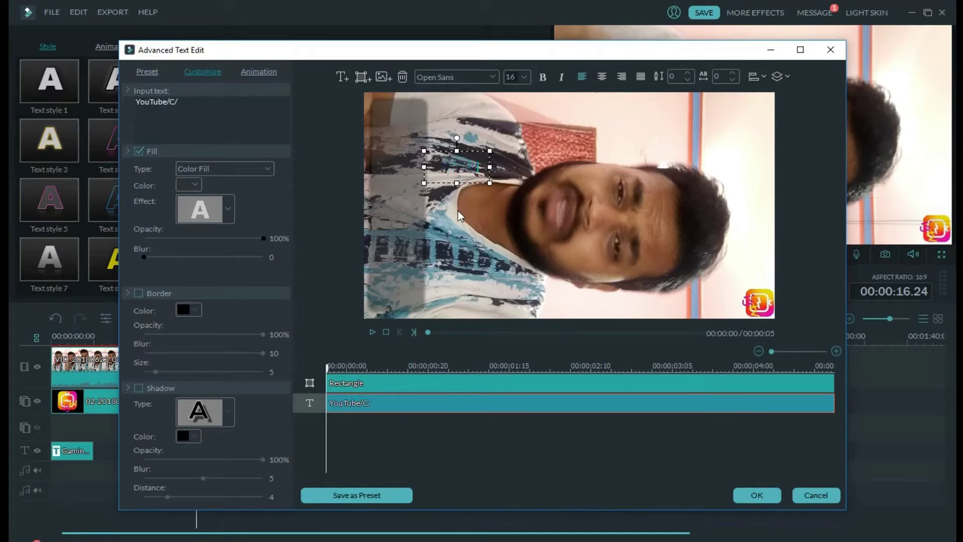
pyautogui.write('The W')
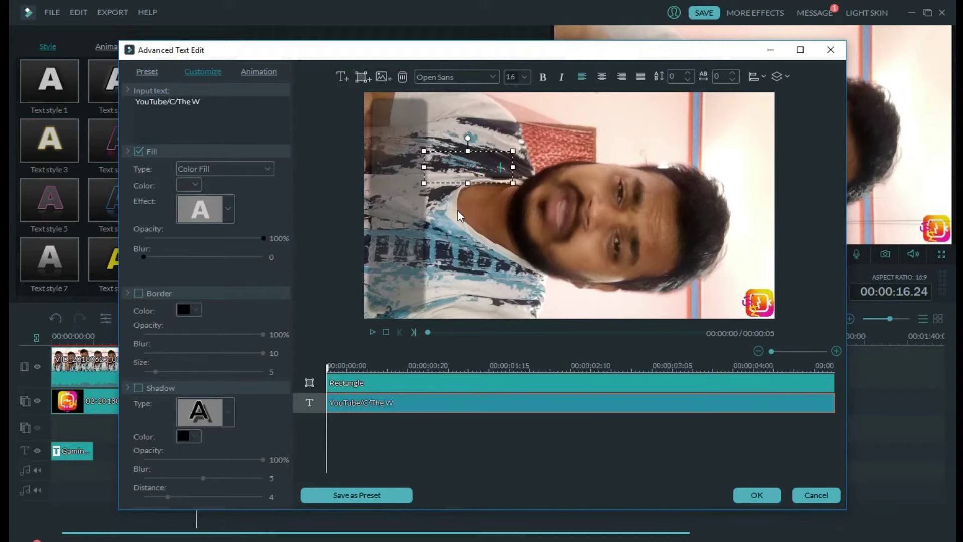
pyautogui.write('uL')
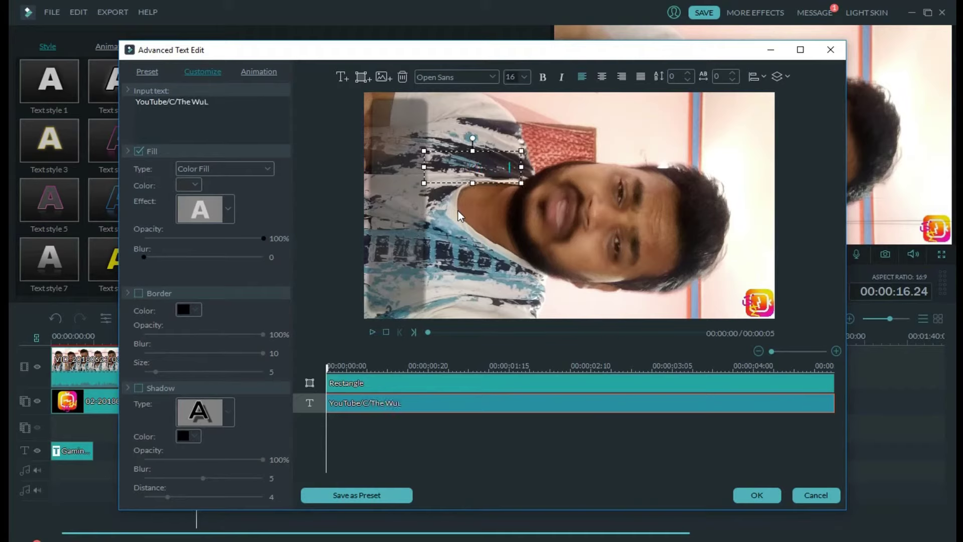
pyautogui.press('BackSpace')
pyautogui.press('BackSpace')
pyautogui.press('BackSpace')
pyautogui.press('BackSpace')
pyautogui.press('BackSpace')
pyautogui.press('BackSpace')
pyautogui.press('BackSpace')
pyautogui.press('BackSpace')
pyautogui.press('BackSpace')
pyautogui.press('BackSpace')
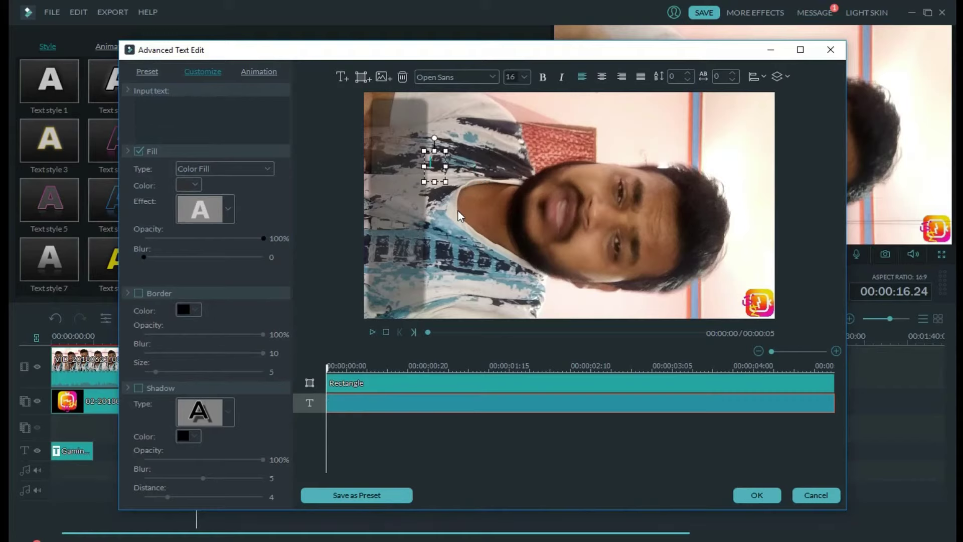
pyautogui.write('You')
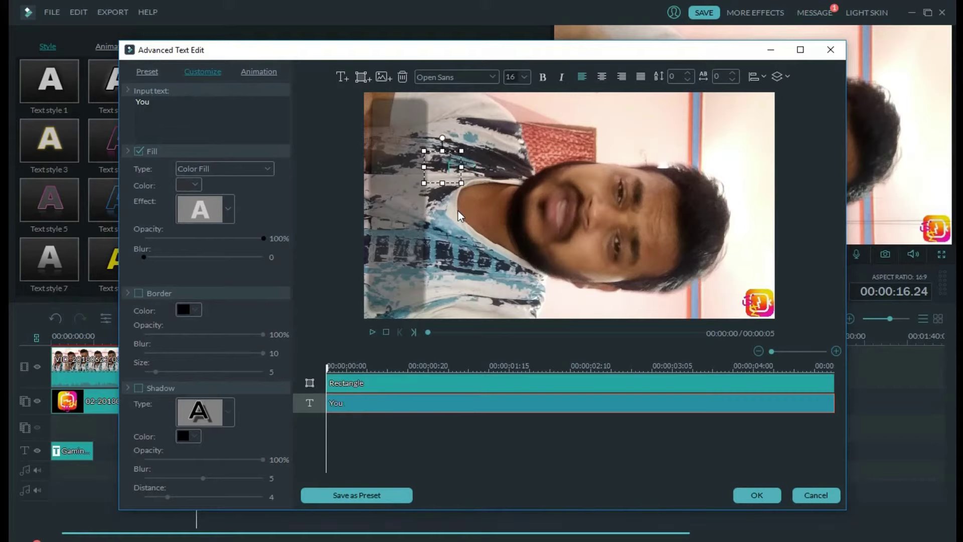
pyautogui.write('TuBe')
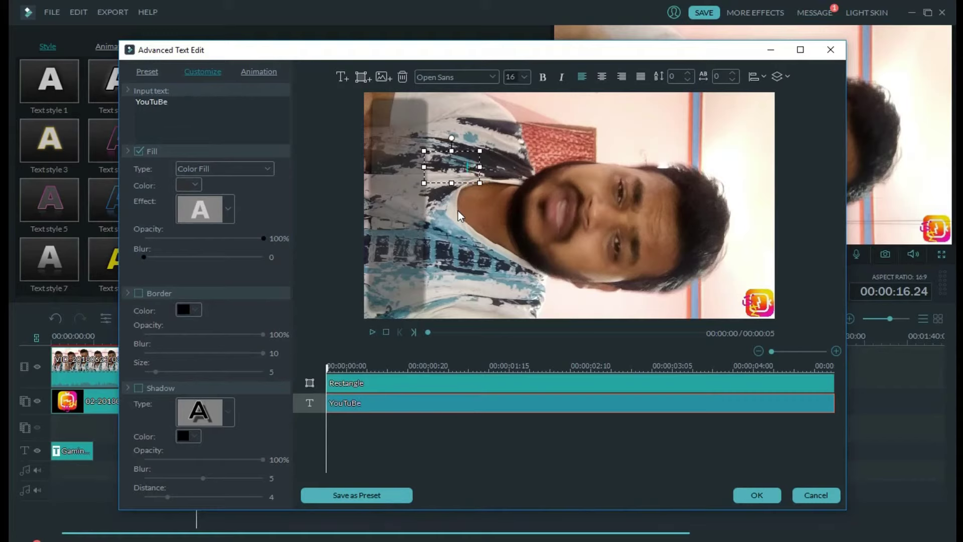
pyautogui.write('c/T')
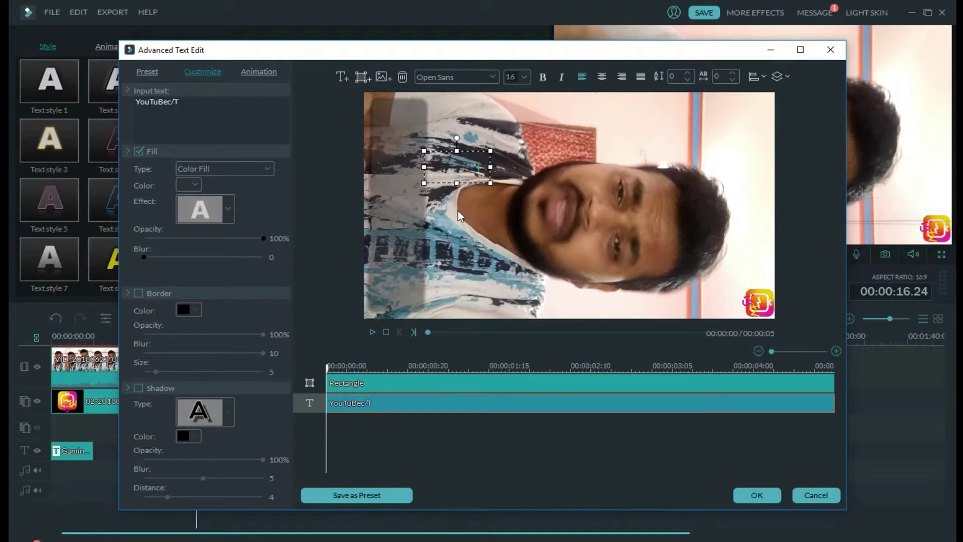
pyautogui.write('hE')
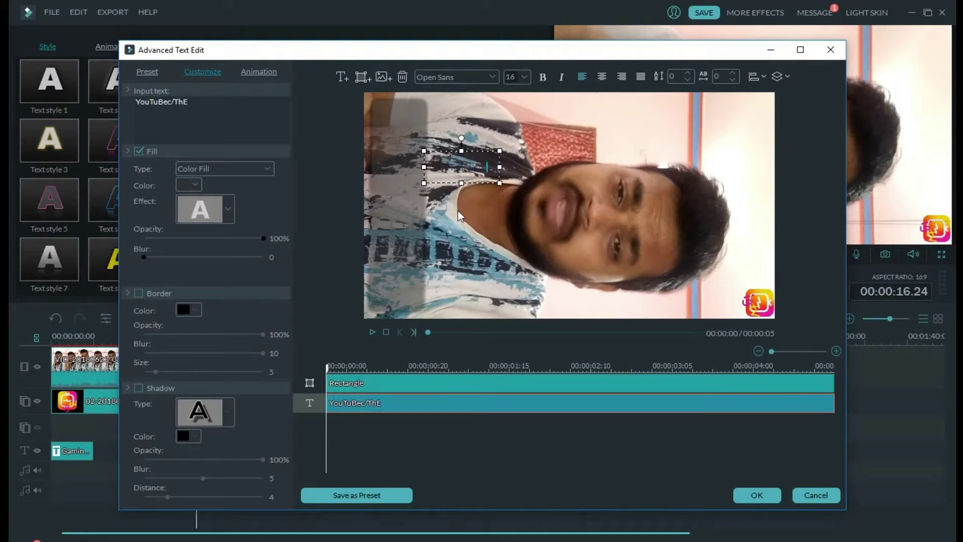
pyautogui.write(' Q')
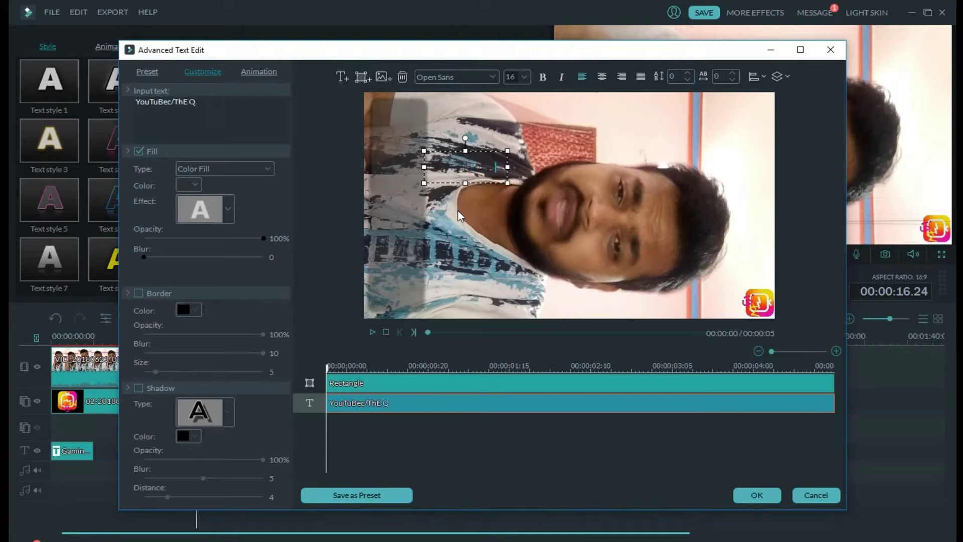
pyautogui.write('uic')
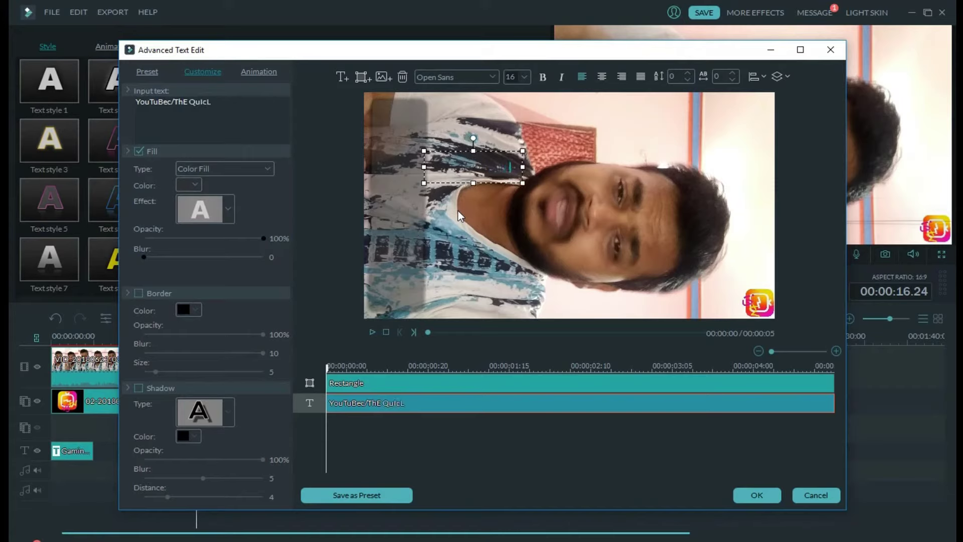
pyautogui.write('KTECH')
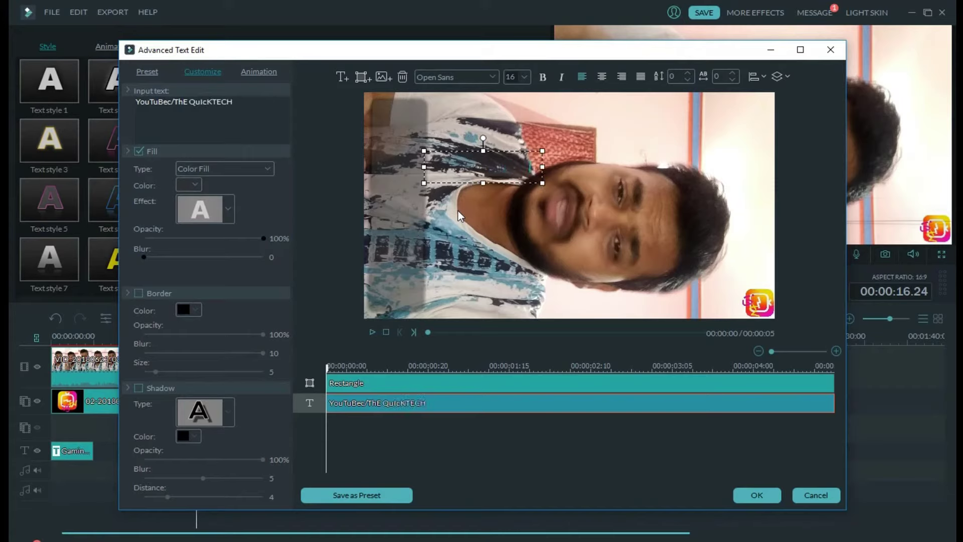
# Make the text white, run it vertically over the grey rectangle, and begin a second line
pyautogui.hotkey('ctrl', 'a')
pyautogui.click(195, 184)
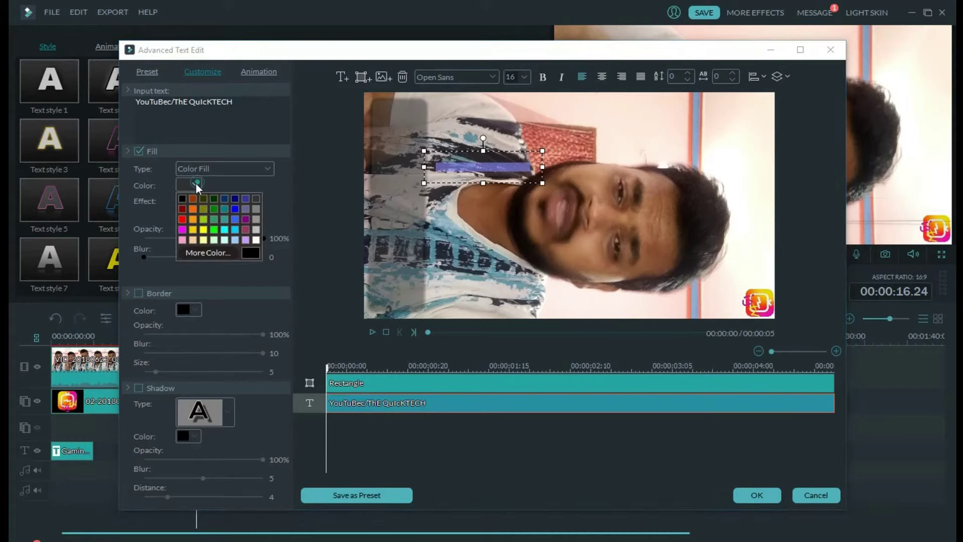
pyautogui.click(257, 239)
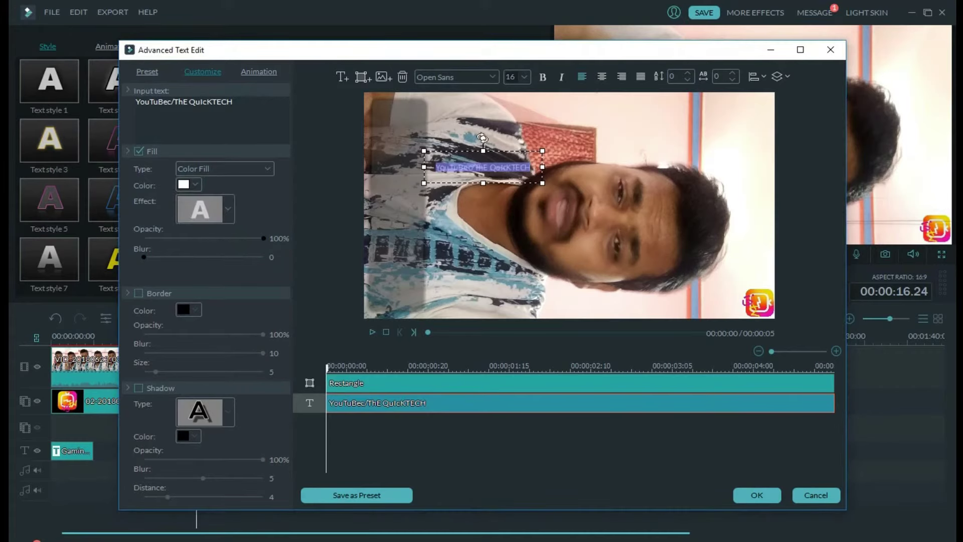
pyautogui.moveTo(482, 138); pyautogui.dragTo(551, 168)
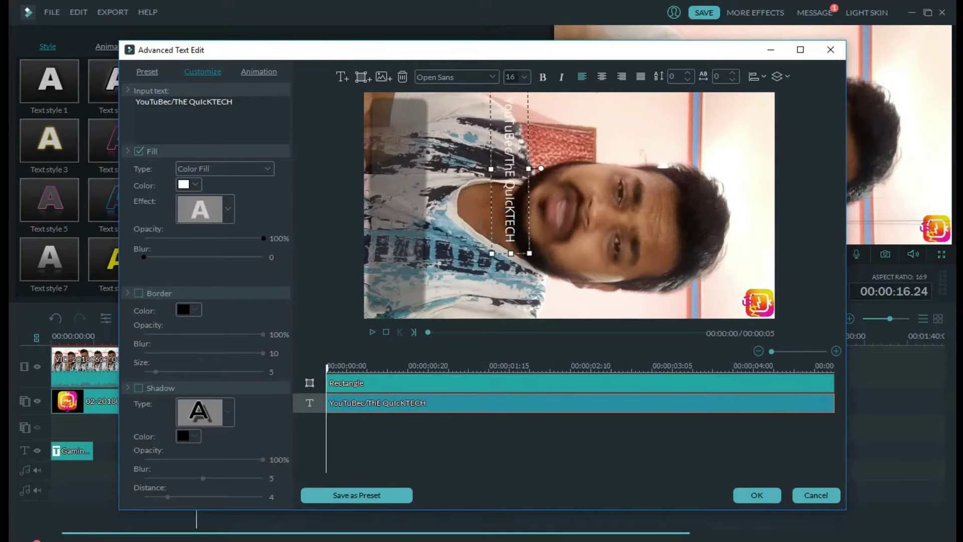
pyautogui.moveTo(530, 206); pyautogui.dragTo(434, 242)
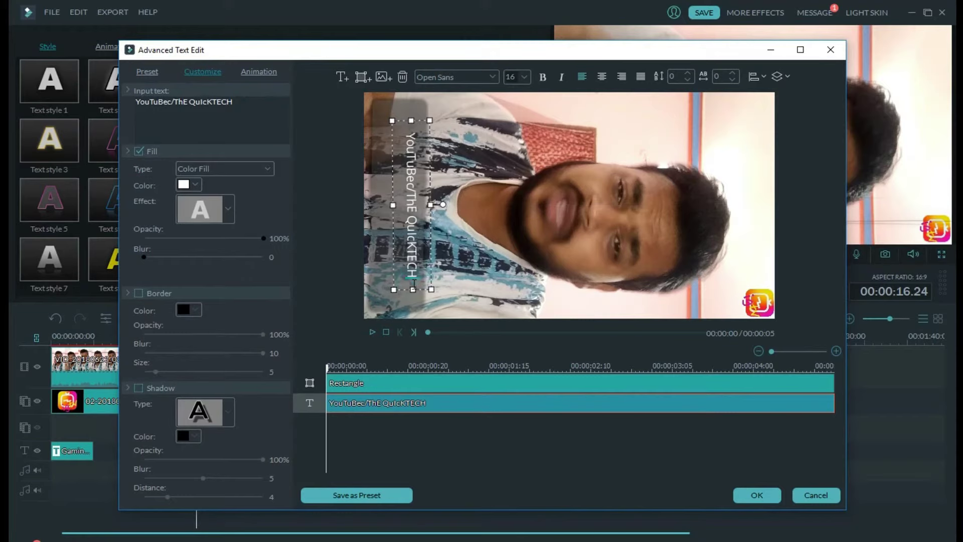
pyautogui.press('Return')
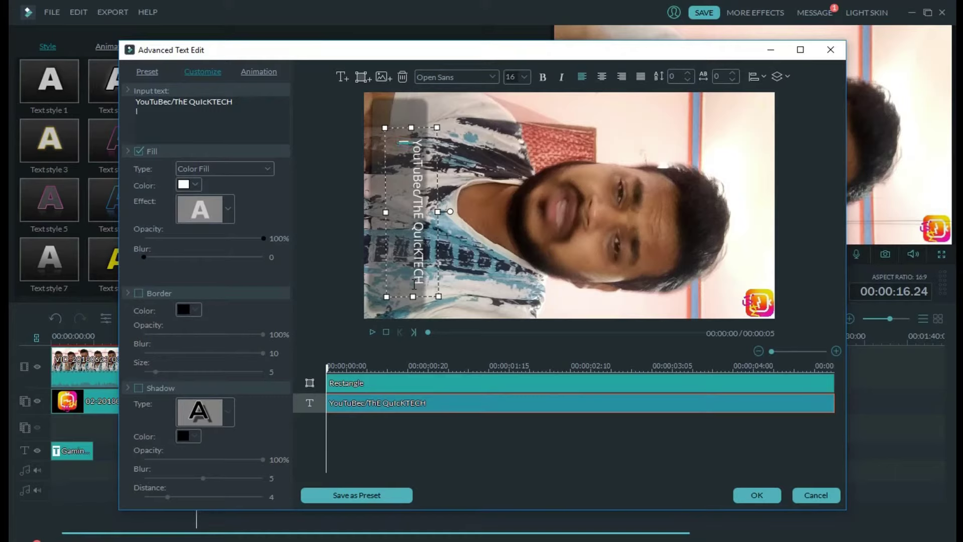
pyautogui.write('Like | Comment | Share')
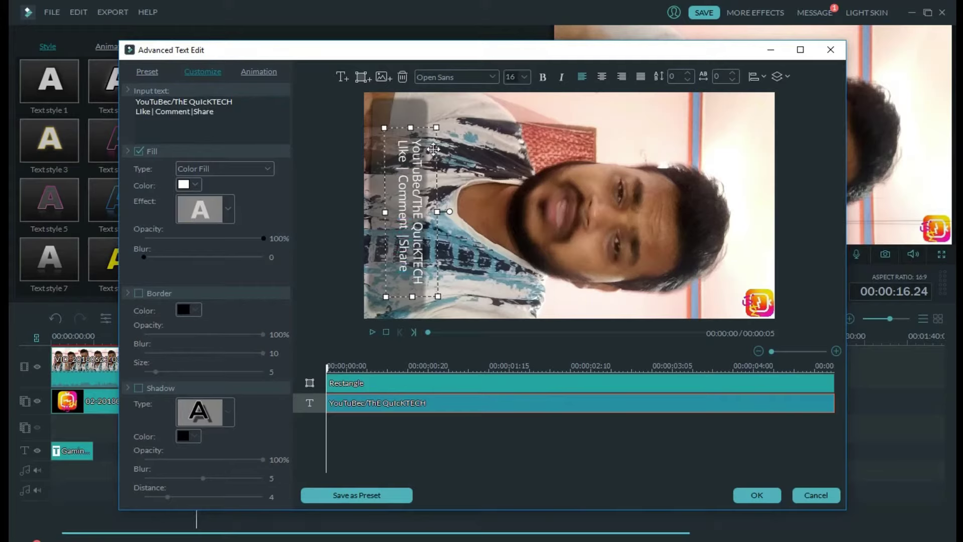
pyautogui.moveTo(438, 150); pyautogui.dragTo(424, 149)
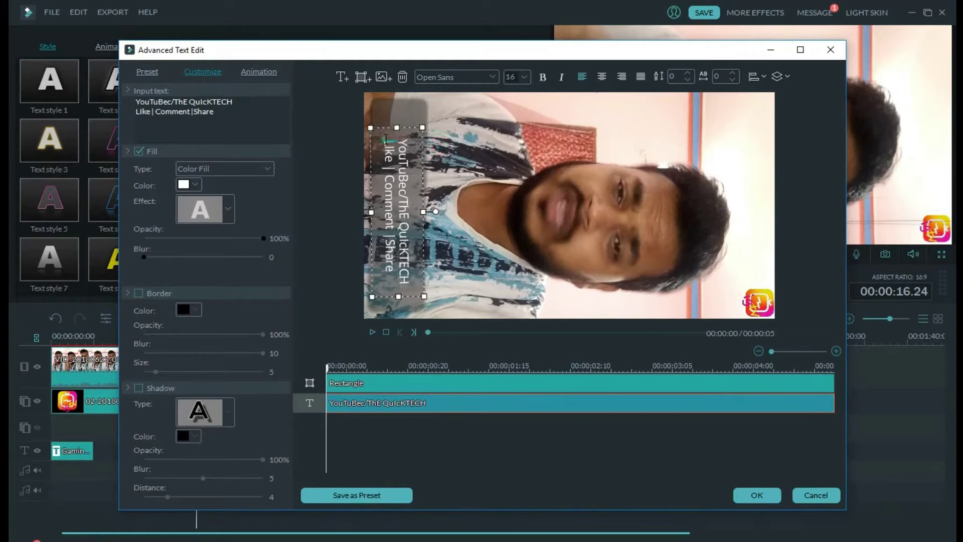
# After trying Fade and Pixelate, apply Linear Wipe animation to both the text and grey rectangle
pyautogui.write('Li')
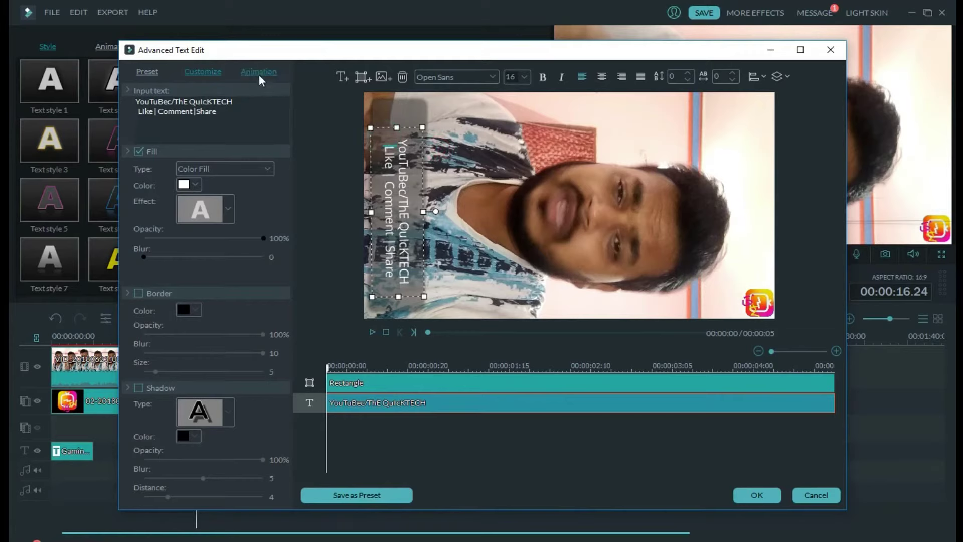
pyautogui.click(258, 73)
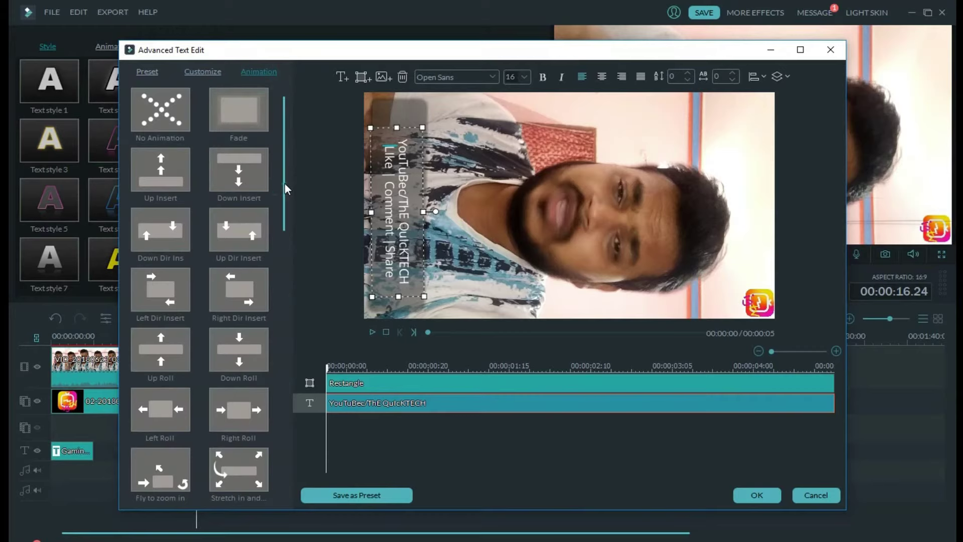
pyautogui.doubleClick(249, 129)
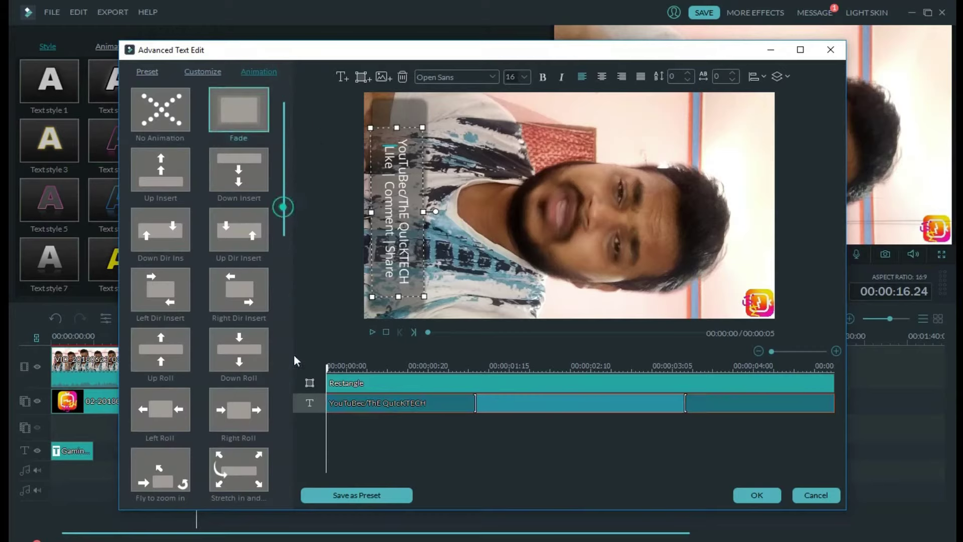
pyautogui.moveTo(282, 207); pyautogui.dragTo(291, 475)
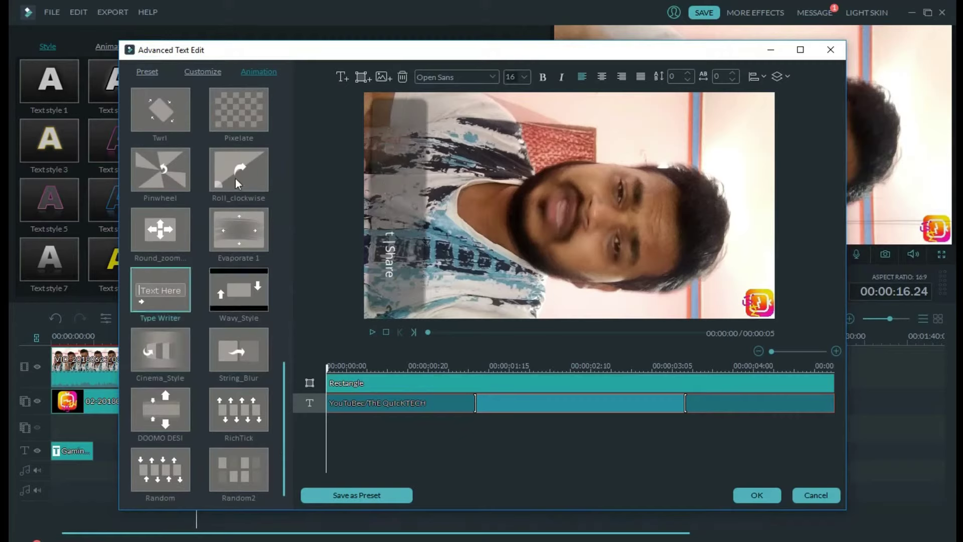
pyautogui.doubleClick(241, 119)
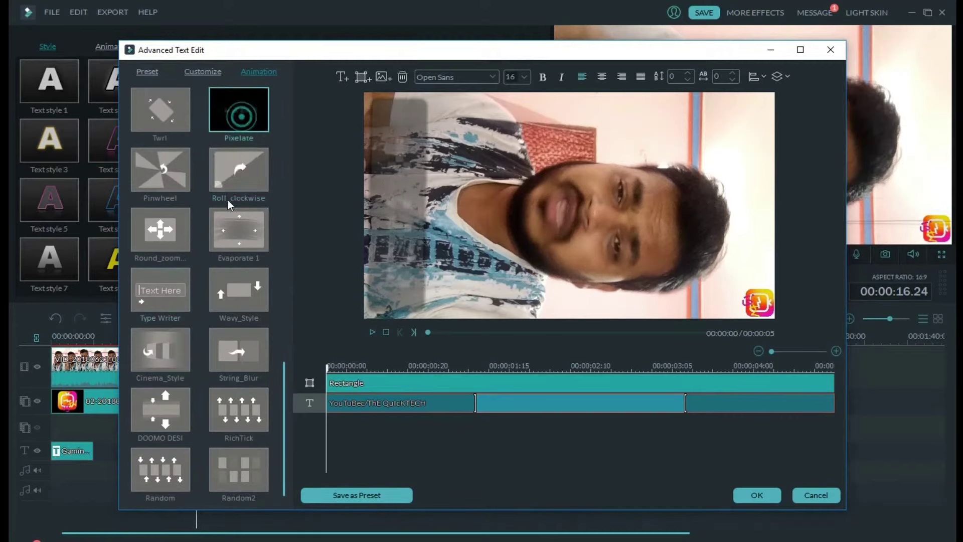
pyautogui.scroll(5, 239, 296)
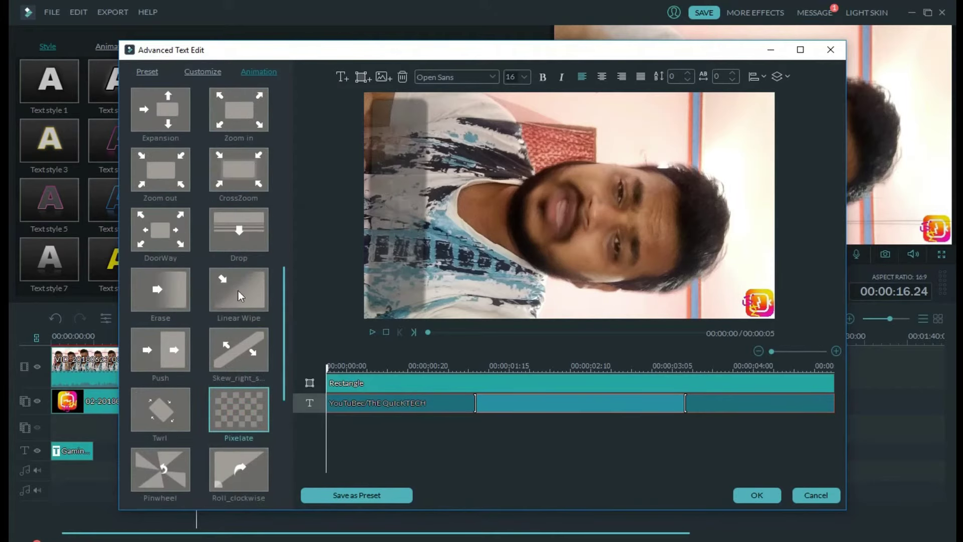
pyautogui.doubleClick(239, 295)
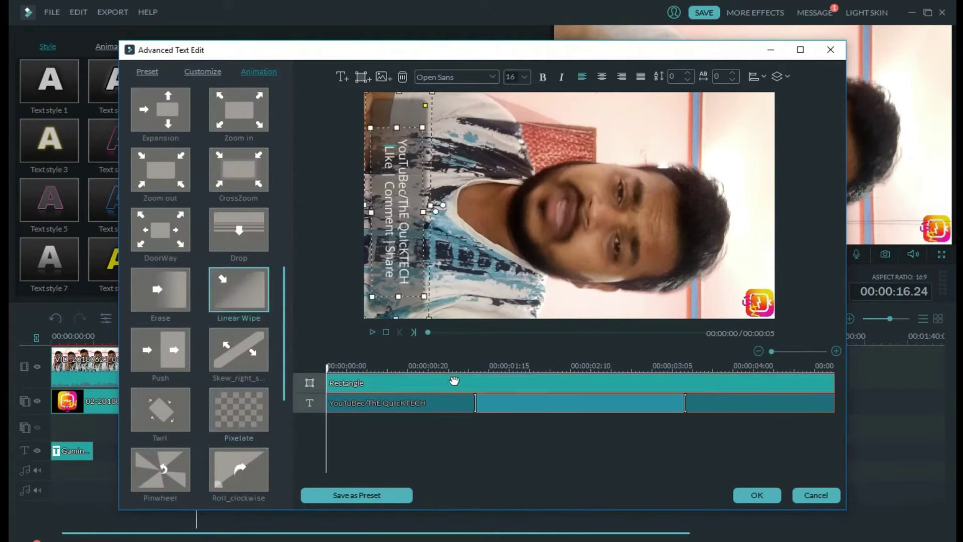
pyautogui.doubleClick(238, 295)
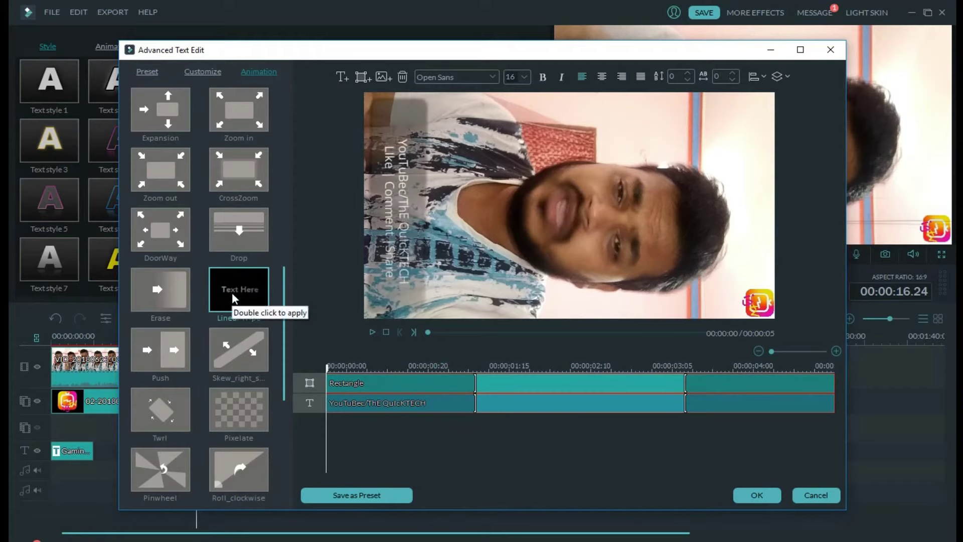
# Apply the Advanced Text Edit changes, play the preview, and move the playhead to the selfie clip's end
pyautogui.click(757, 494)
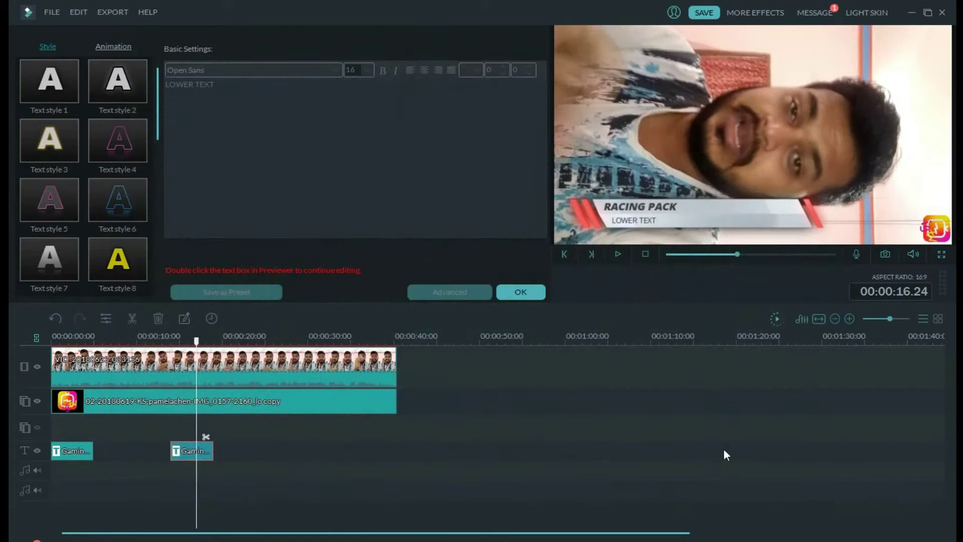
pyautogui.click(524, 296)
pyautogui.press('space')
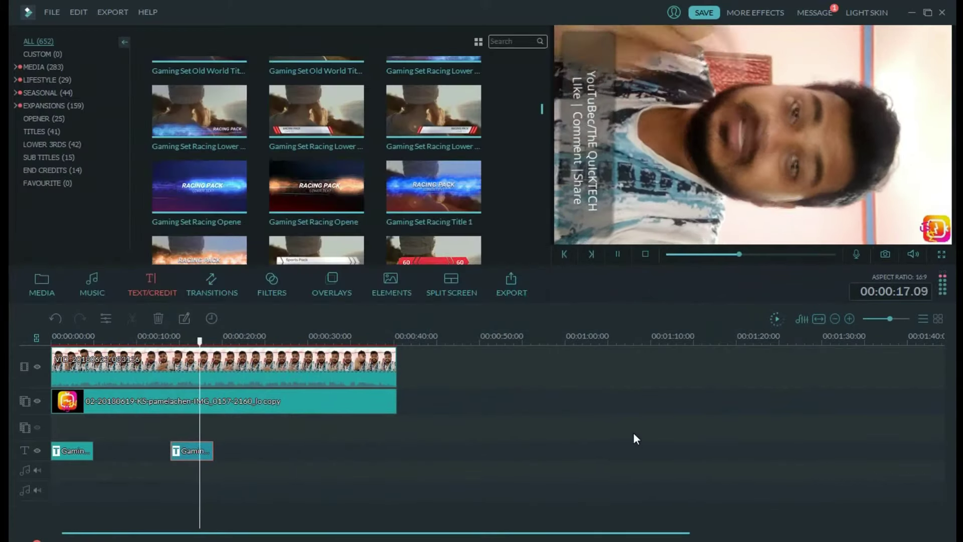
pyautogui.moveTo(216, 346); pyautogui.dragTo(381, 351)
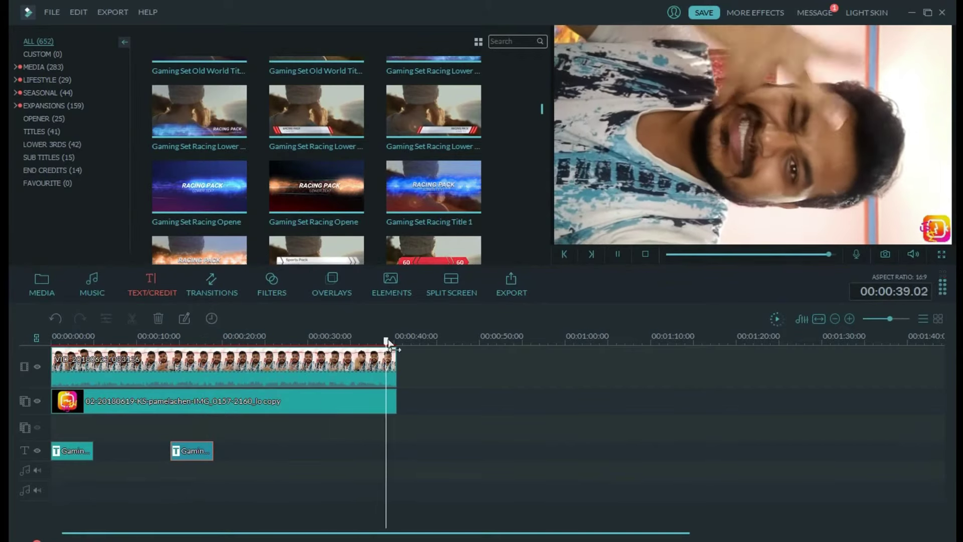
# Scroll the Text/Credit library down to the Geometric Polygon title templates
pyautogui.scroll(-5, 508, 180)
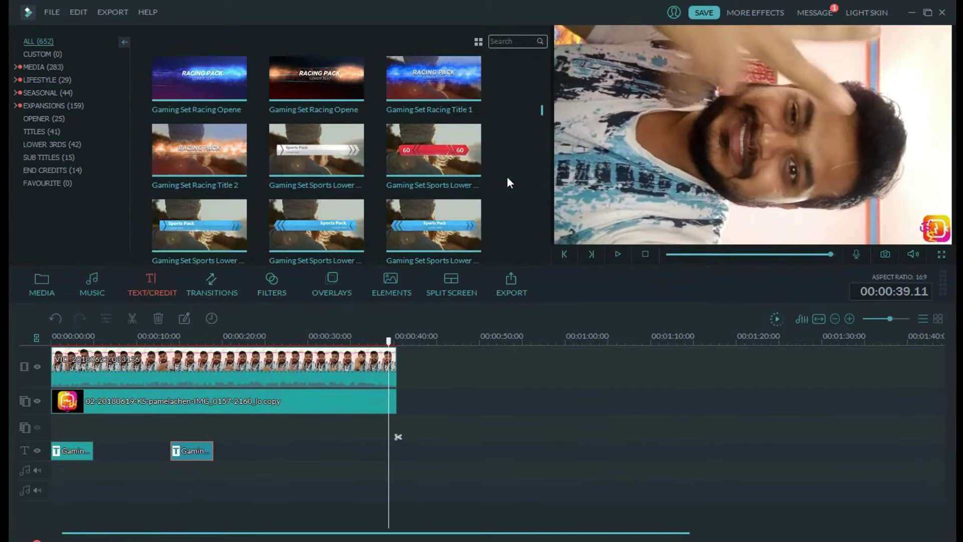
pyautogui.scroll(2, 507, 182)
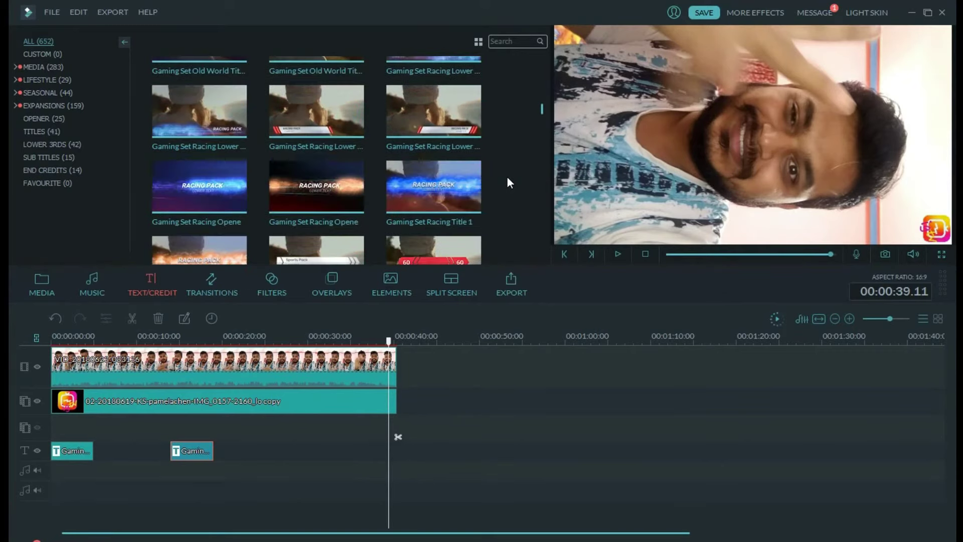
pyautogui.scroll(3, 507, 181)
pyautogui.scroll(-2, 508, 181)
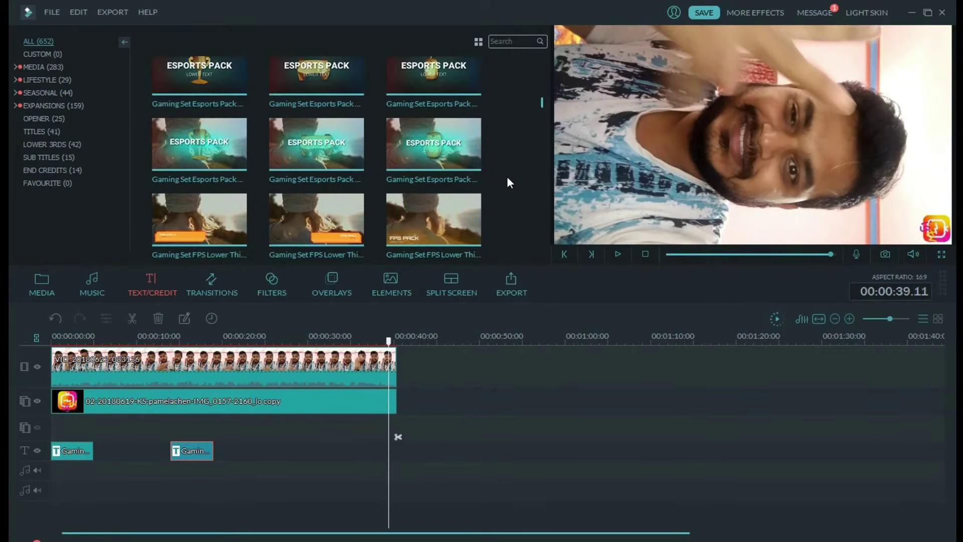
pyautogui.scroll(-2, 508, 181)
pyautogui.scroll(-2, 507, 181)
pyautogui.scroll(-2, 507, 180)
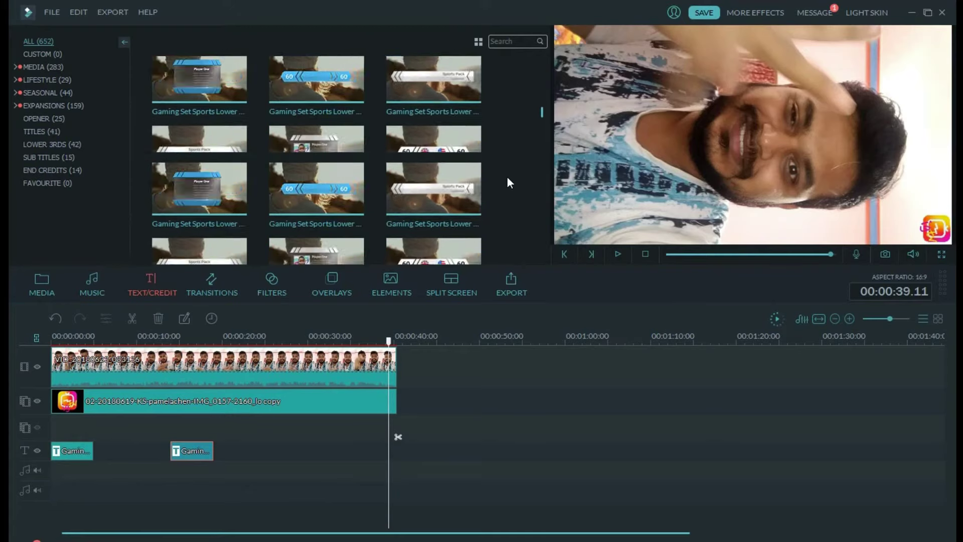
pyautogui.scroll(-2, 508, 180)
pyautogui.scroll(-2, 506, 180)
pyautogui.scroll(-2, 507, 181)
pyautogui.scroll(-2, 507, 180)
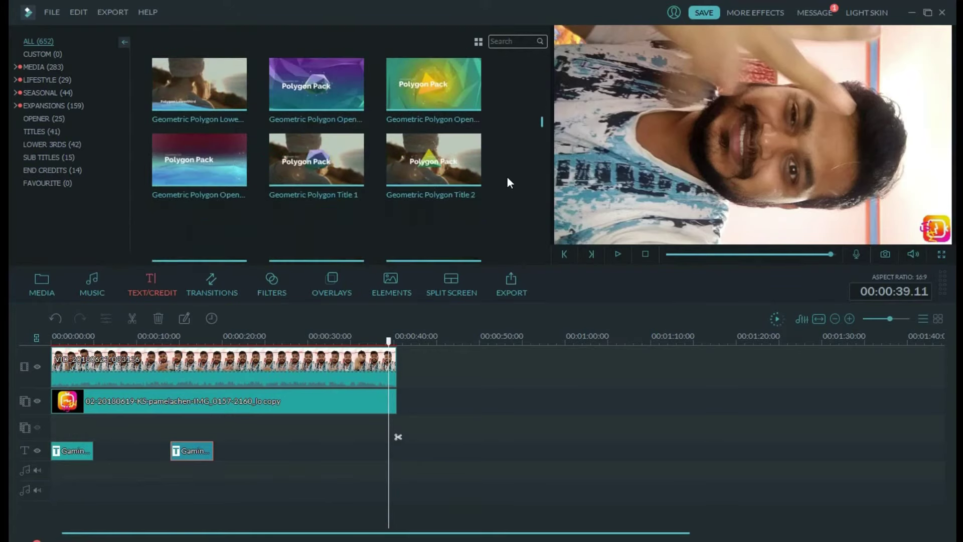
# Place the Geometric Polygon Opener title after the selfie clip and open it for editing
pyautogui.click(365, 107)
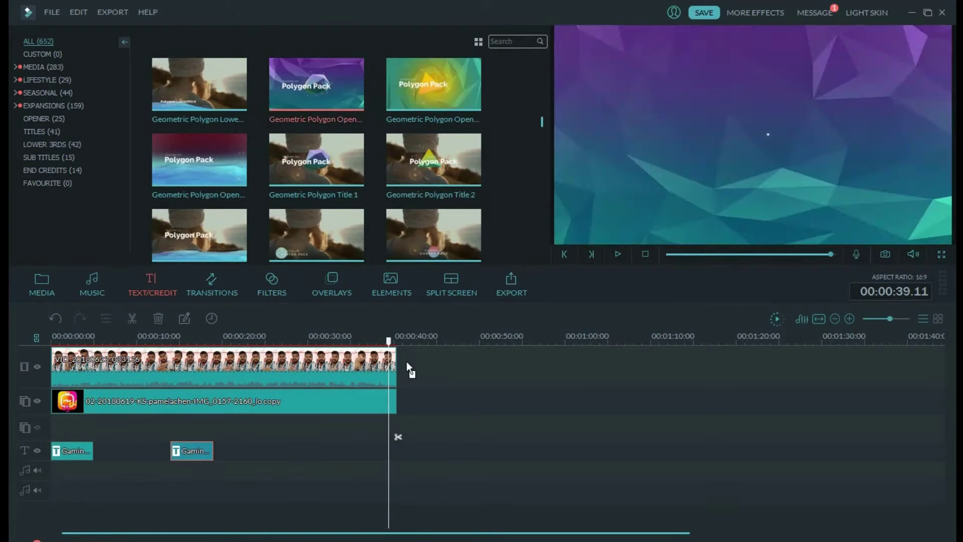
pyautogui.moveTo(405, 361); pyautogui.dragTo(406, 366)
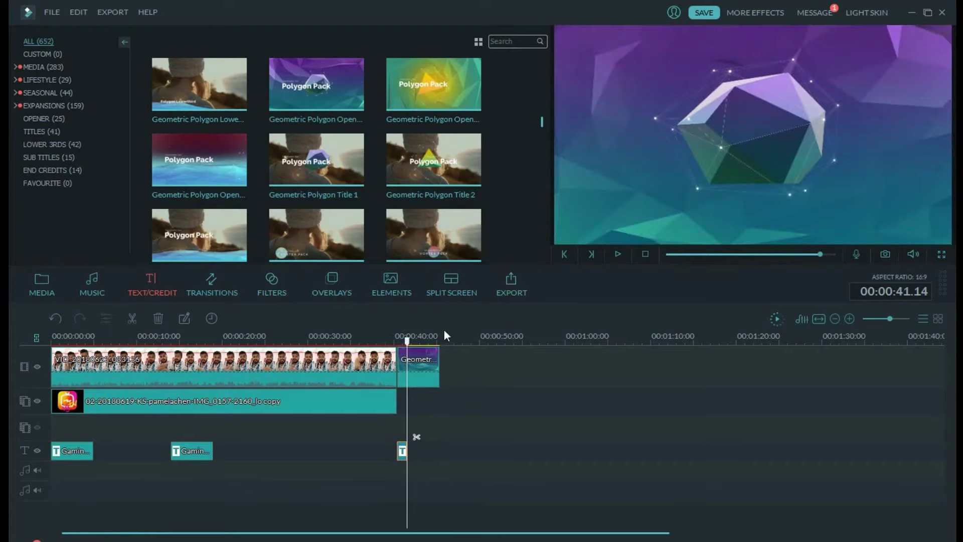
pyautogui.doubleClick(402, 451)
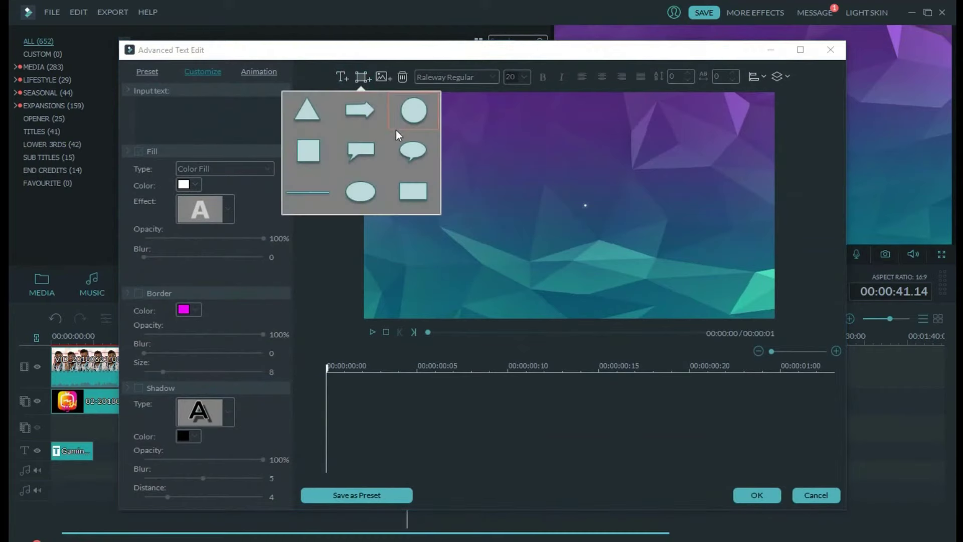
# Insert the Avatar copy image, rotate it 90° clockwise, and position it near the centre
pyautogui.click(382, 77)
pyautogui.moveTo(371, 143)
pyautogui.mouseDown()
pyautogui.moveTo(384, 263)
pyautogui.moveTo(386, 248)
pyautogui.mouseUp()
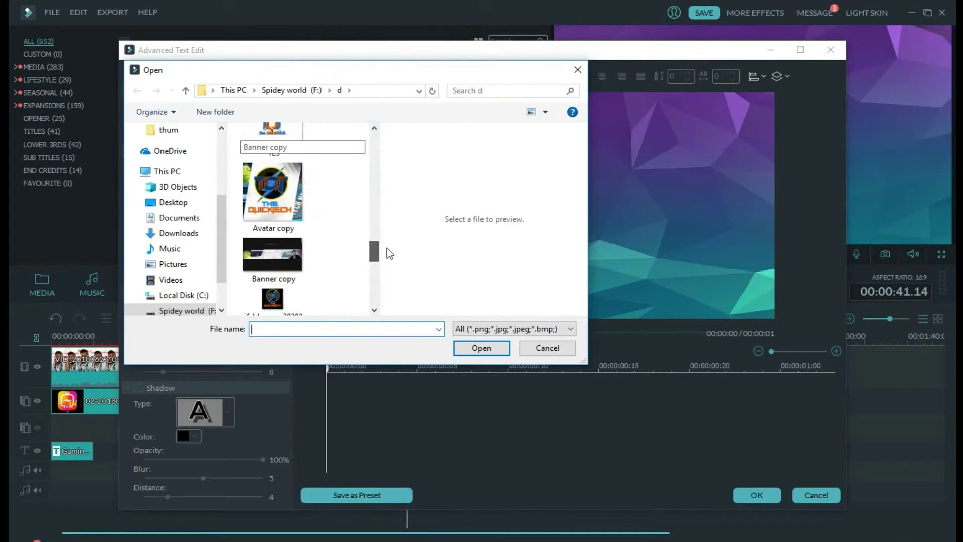
pyautogui.click(272, 203)
pyautogui.click(481, 347)
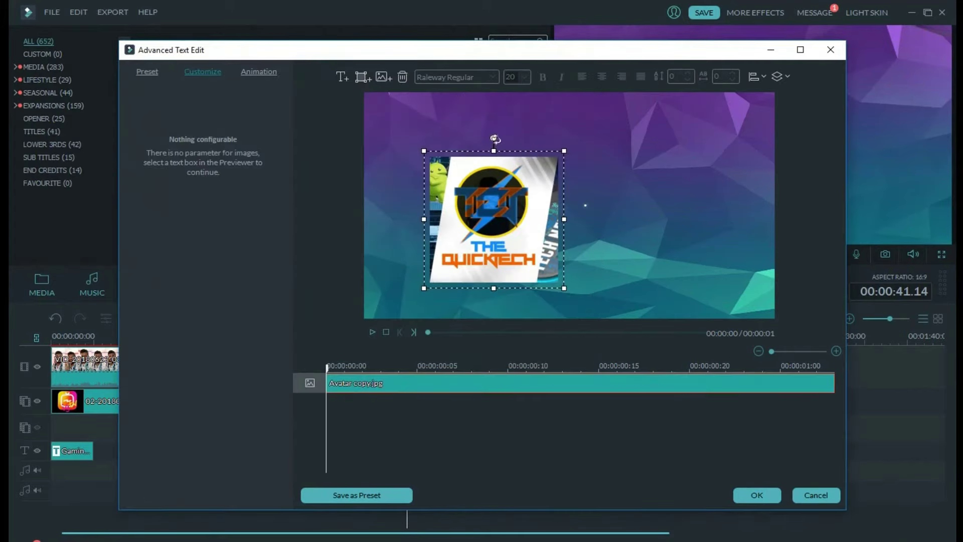
pyautogui.moveTo(492, 139); pyautogui.dragTo(649, 218)
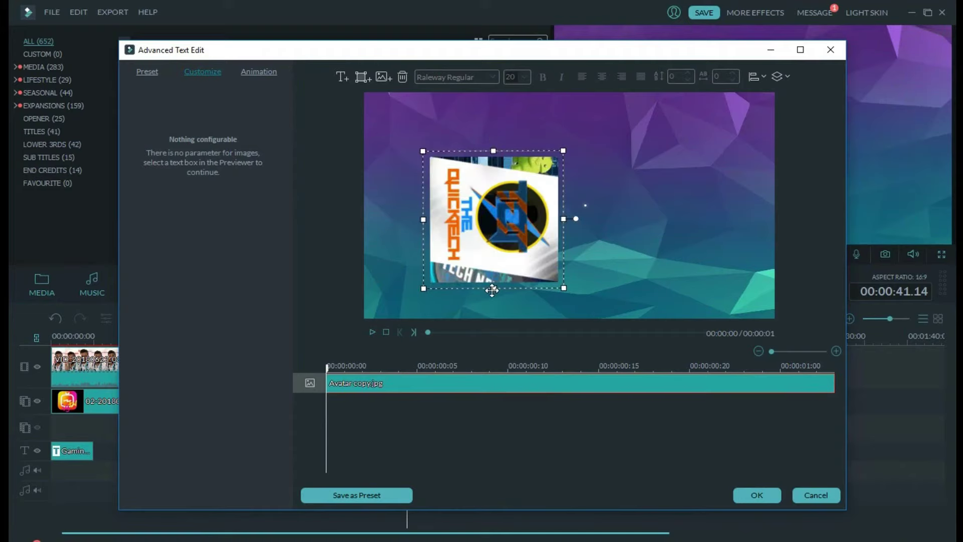
pyautogui.moveTo(492, 290); pyautogui.dragTo(493, 269)
pyautogui.moveTo(508, 206); pyautogui.dragTo(562, 216)
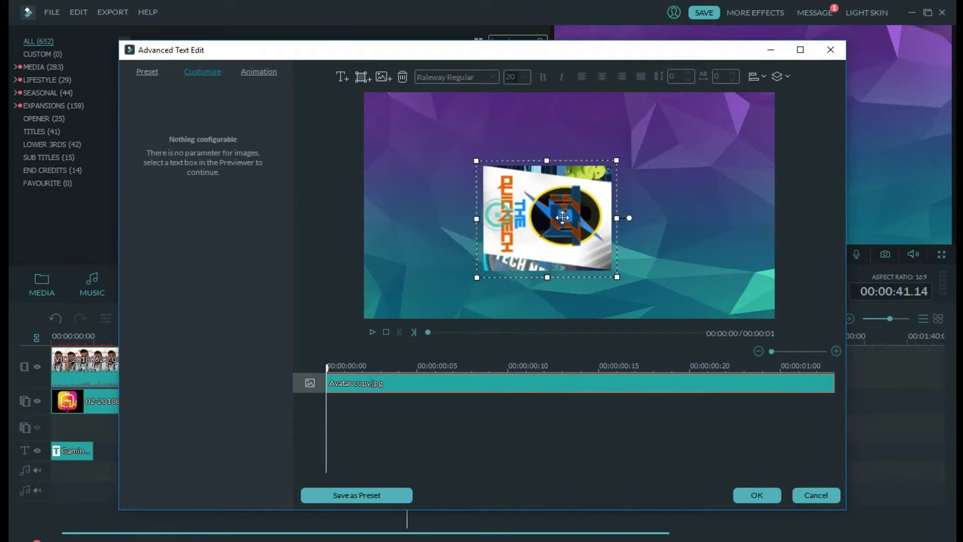
pyautogui.press('space')
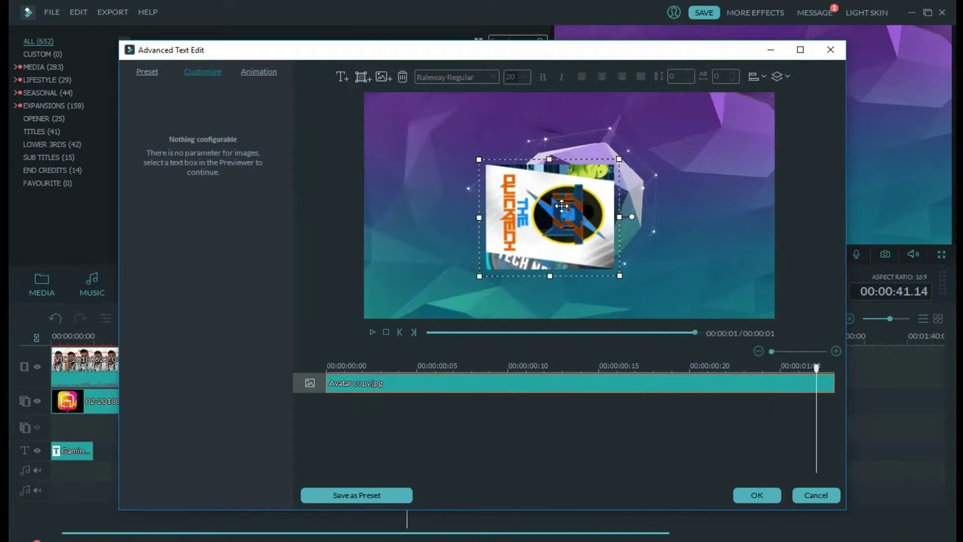
pyautogui.moveTo(561, 206); pyautogui.dragTo(582, 190)
# Apply the opener title edits and scrub the playhead back to about 40 seconds
pyautogui.click(757, 495)
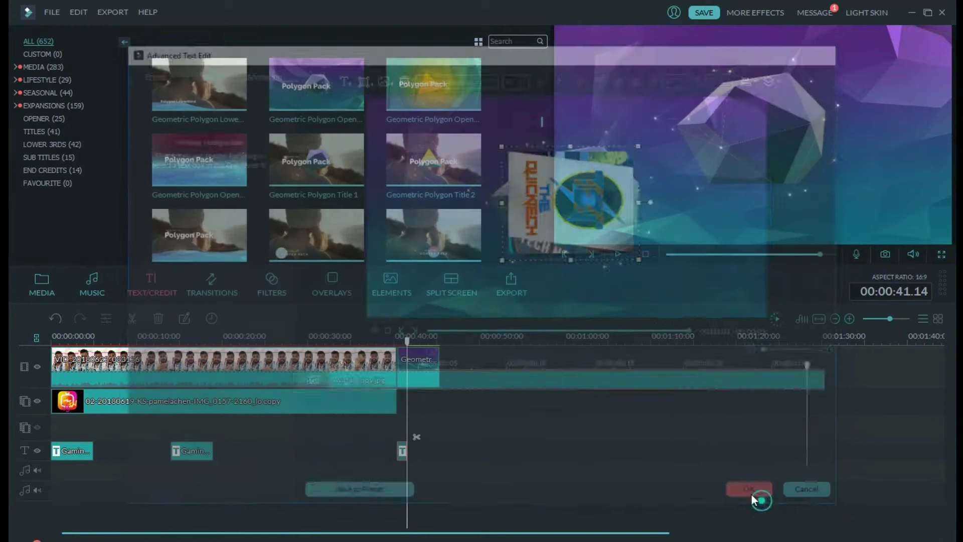
pyautogui.moveTo(408, 343)
pyautogui.mouseDown()
pyautogui.moveTo(387, 346)
pyautogui.moveTo(398, 341)
pyautogui.mouseUp()
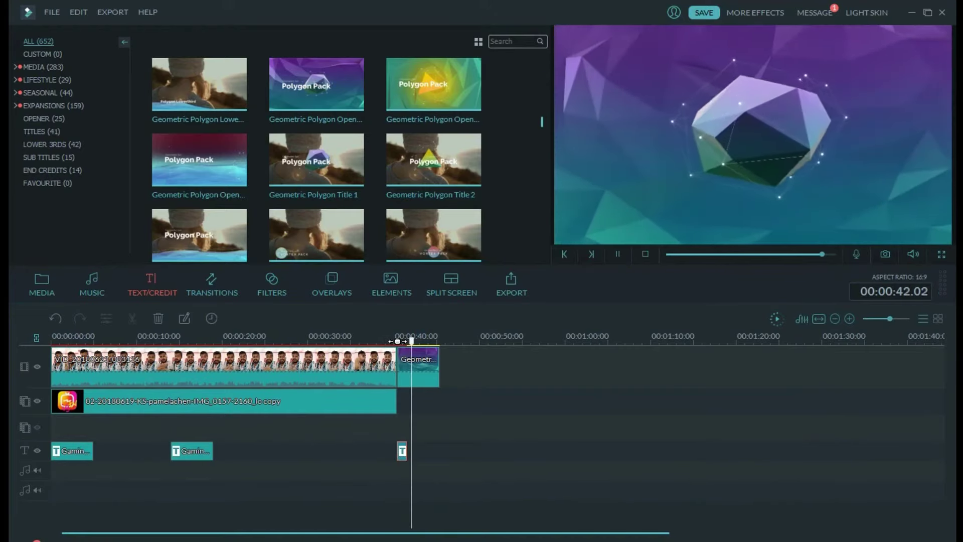
pyautogui.moveTo(416, 345); pyautogui.dragTo(396, 343)
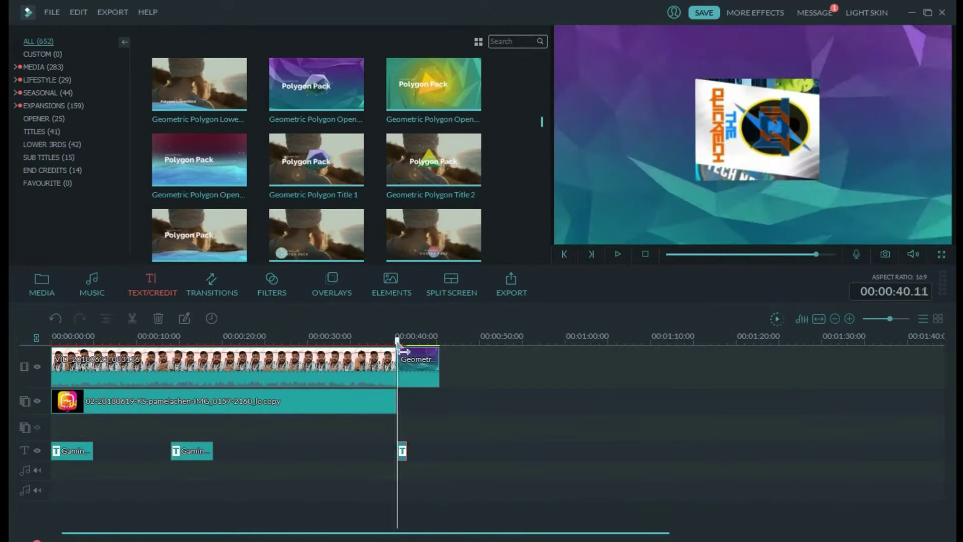
# Drop the Fade transition onto the selfie–opener junction, then preview from the logo title
pyautogui.click(225, 284)
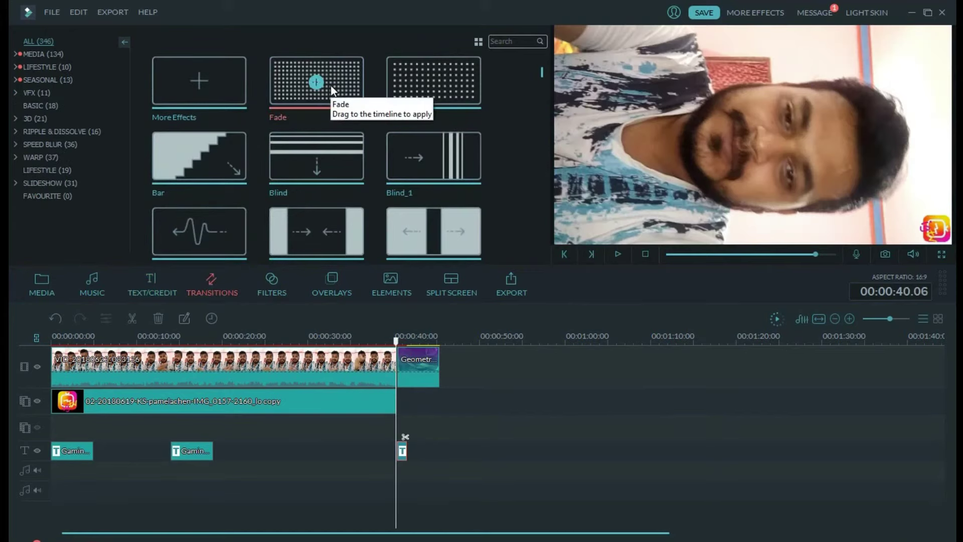
pyautogui.scroll(-2, 504, 183)
pyautogui.scroll(2, 503, 182)
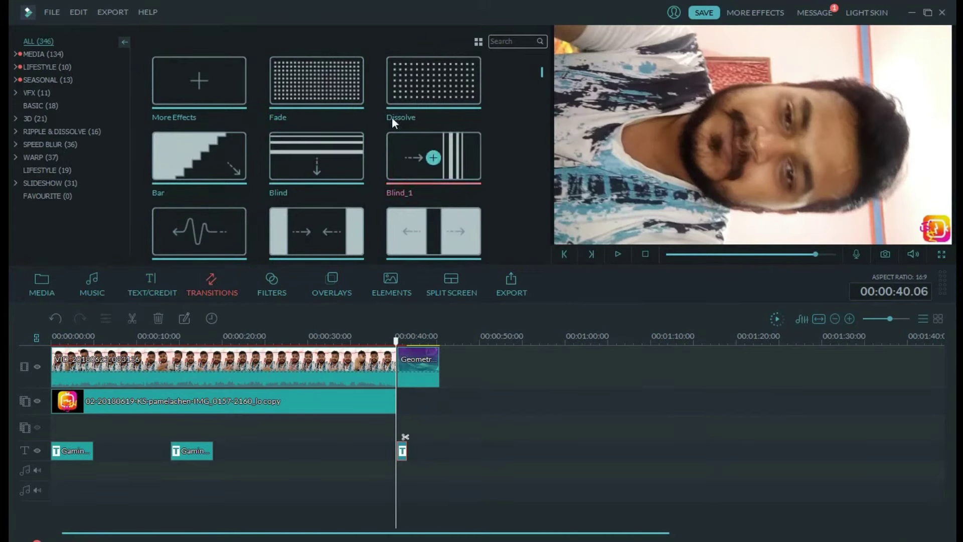
pyautogui.moveTo(326, 86); pyautogui.dragTo(395, 359)
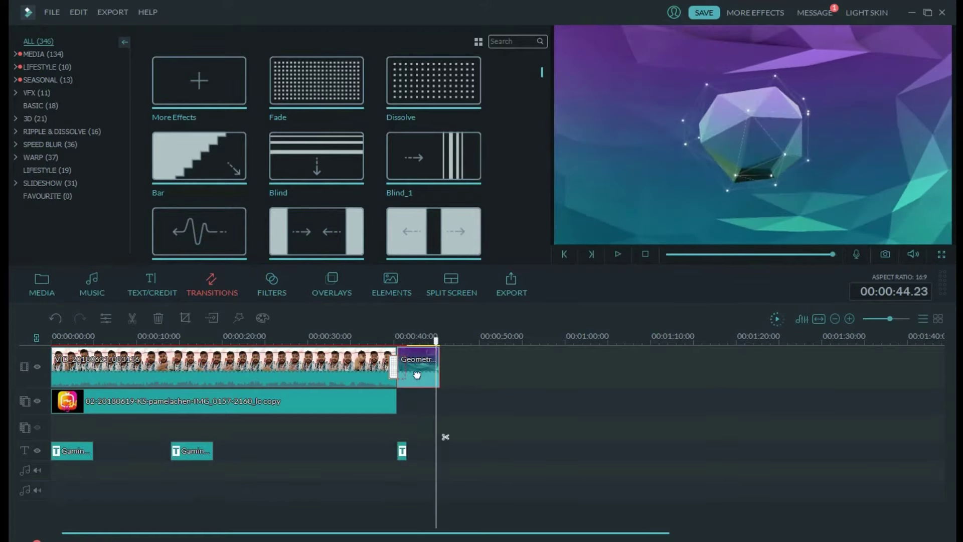
pyautogui.click(399, 449)
pyautogui.press('space')
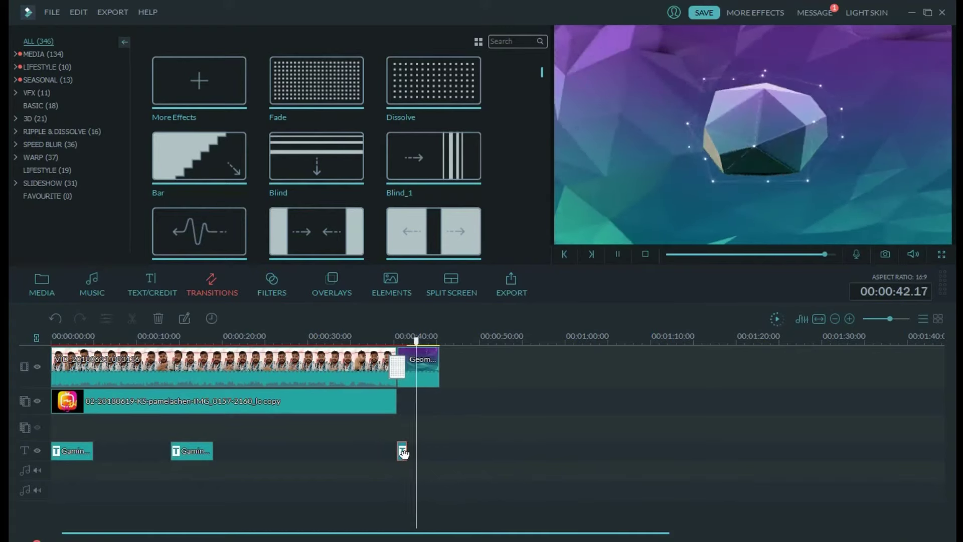
# Reopen the logo title, preview its logo image, and apply the edits
pyautogui.doubleClick(401, 451)
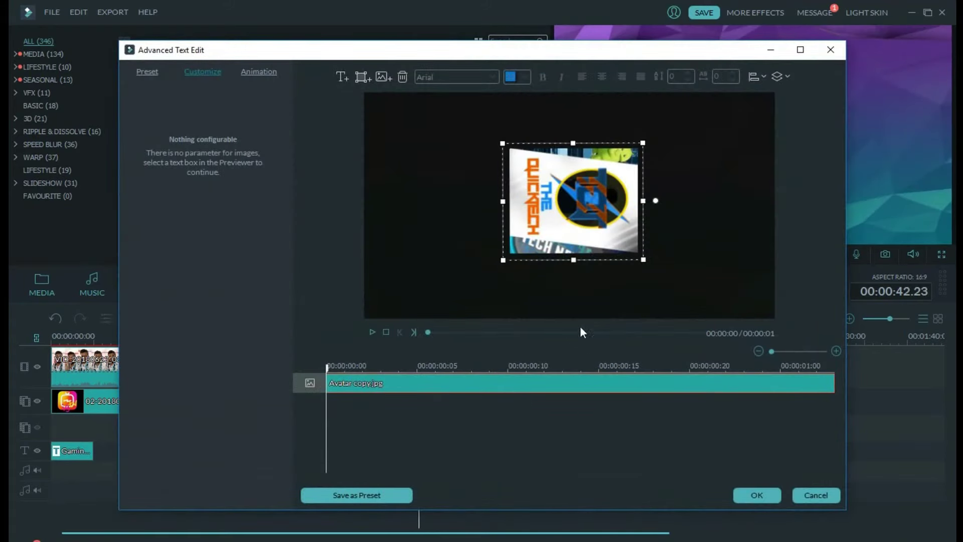
pyautogui.click(559, 226)
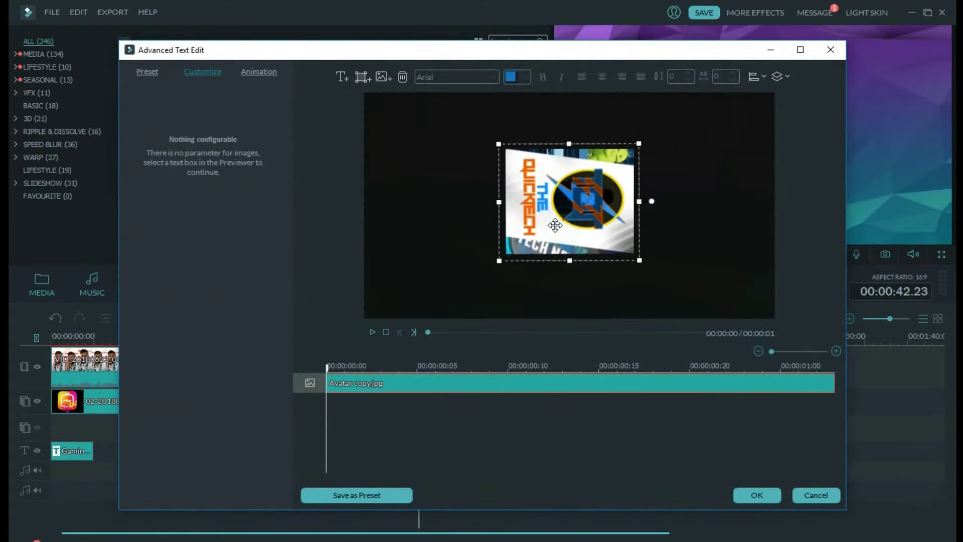
pyautogui.press('space')
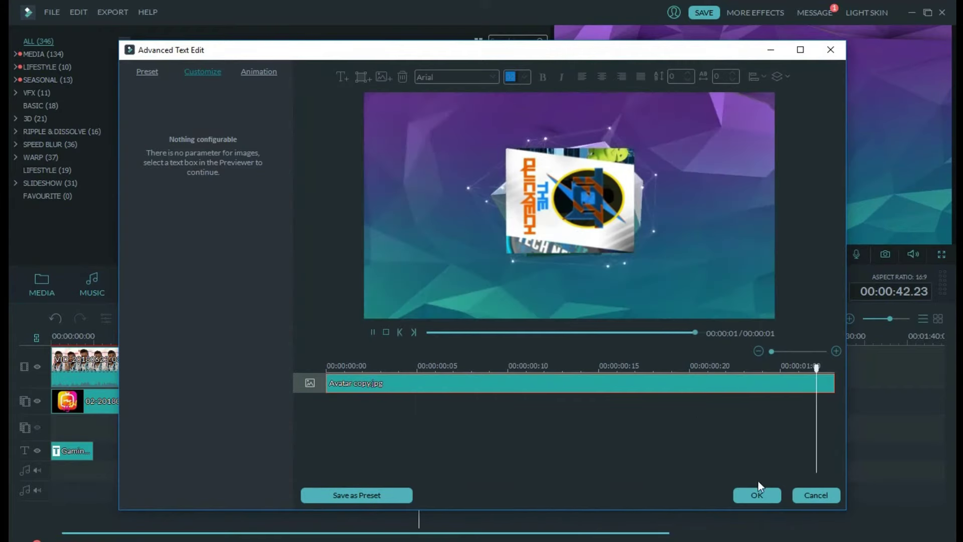
pyautogui.click(756, 495)
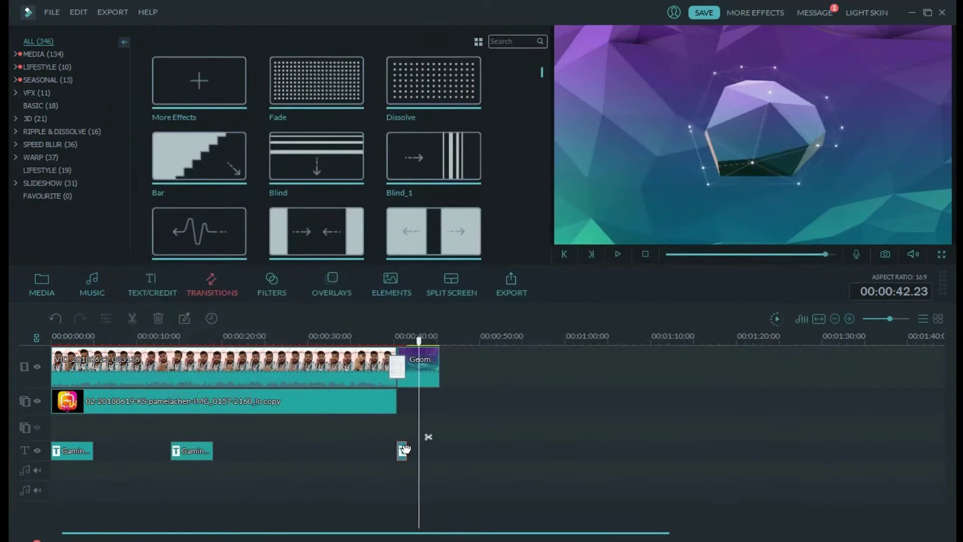
# Stretch the logo title to the opener's end, replay the ending from 40 seconds, and select all clips
pyautogui.moveTo(406, 451); pyautogui.dragTo(439, 450)
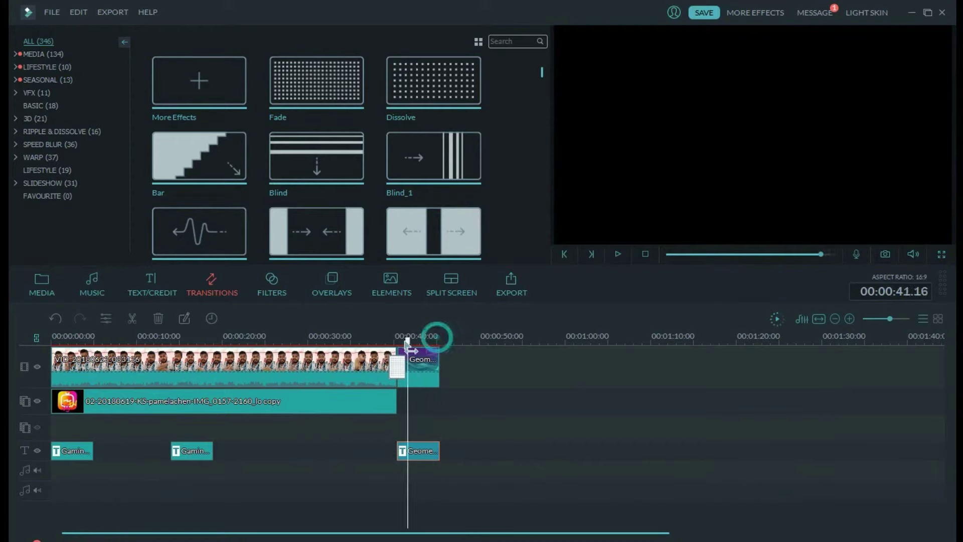
pyautogui.moveTo(440, 341); pyautogui.dragTo(393, 341)
pyautogui.press('space')
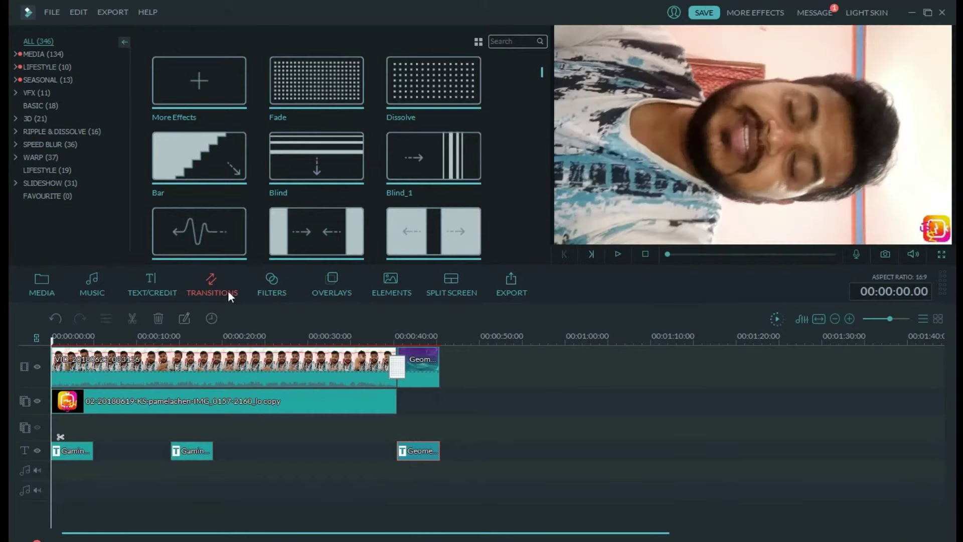
pyautogui.hotkey('ctrl', 'a')
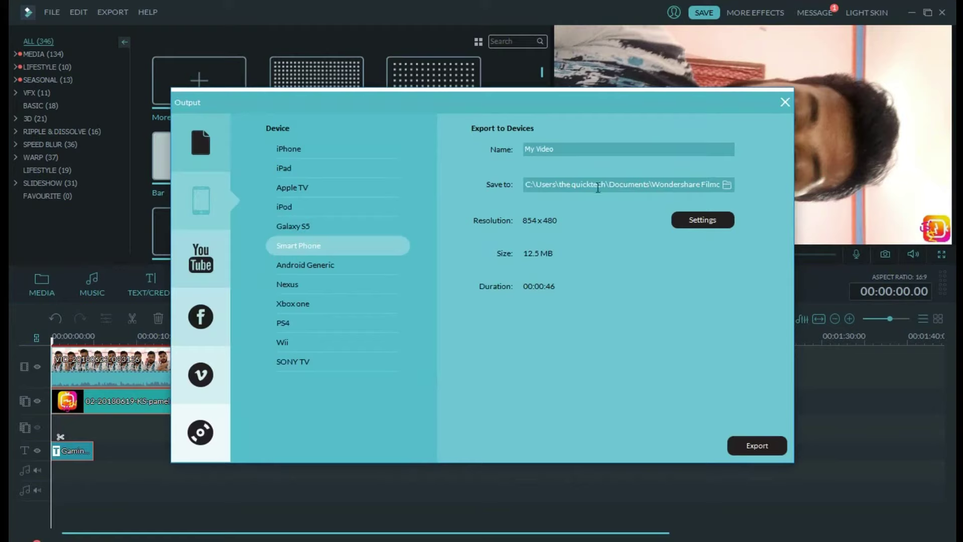
# Export the project locally as MP4 named 'igtv 2nd videos', then launch Premiere Pro
pyautogui.click(198, 146)
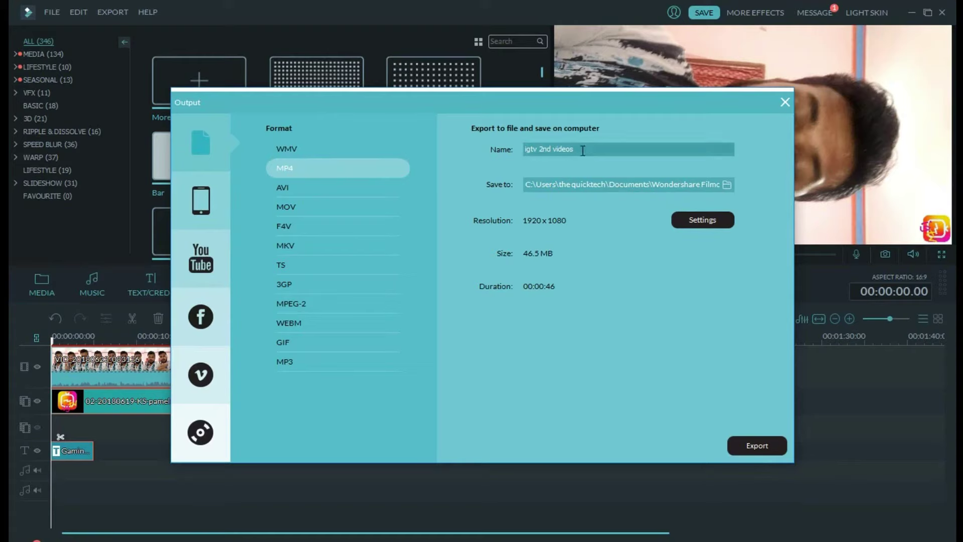
pyautogui.moveTo(526, 149); pyautogui.dragTo(578, 149)
pyautogui.click(762, 447)
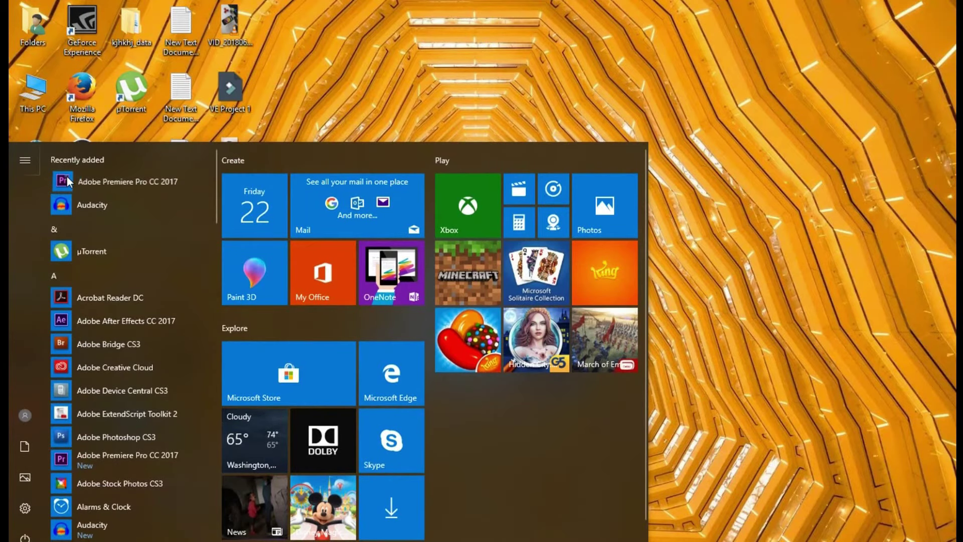
pyautogui.click(68, 181)
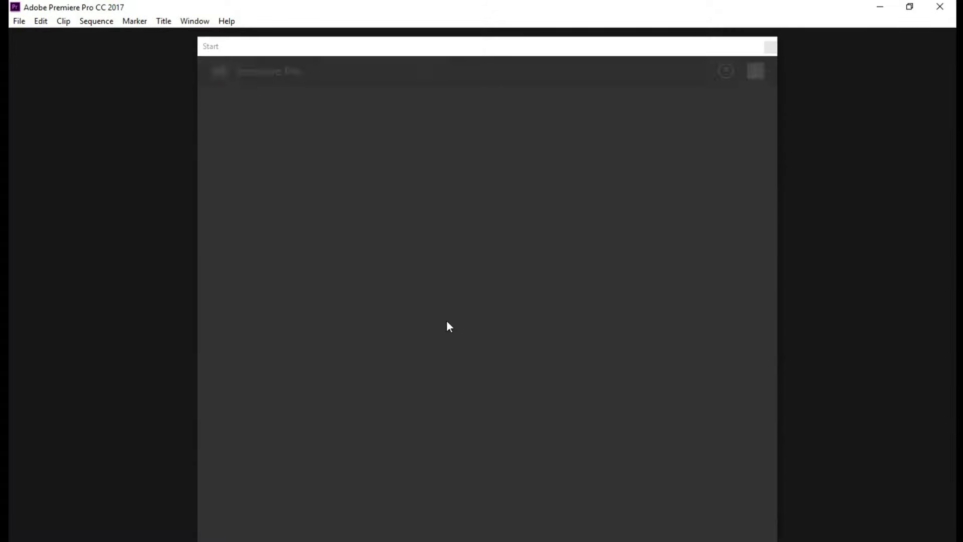
# Create a new Premiere Pro project with default settings, overwriting the existing project file
pyautogui.click(321, 212)
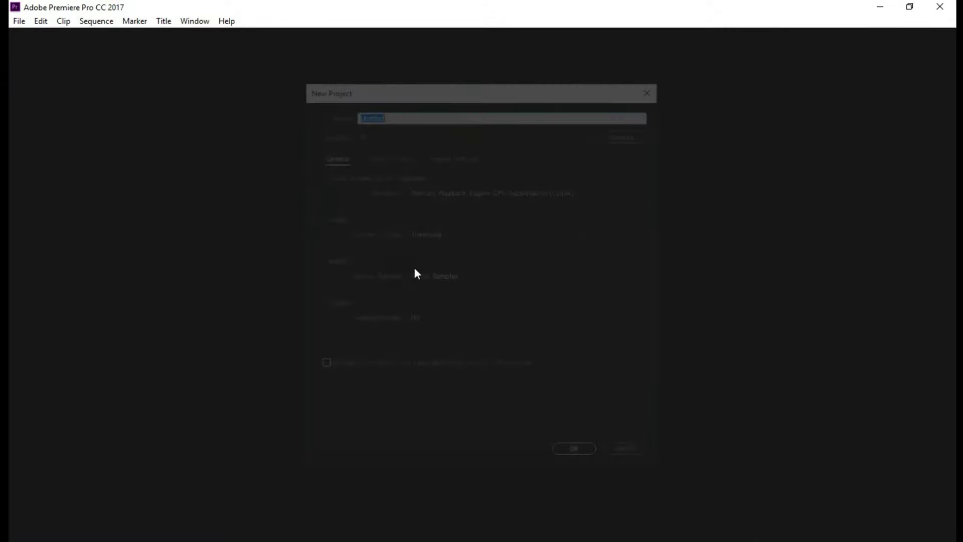
pyautogui.click(585, 454)
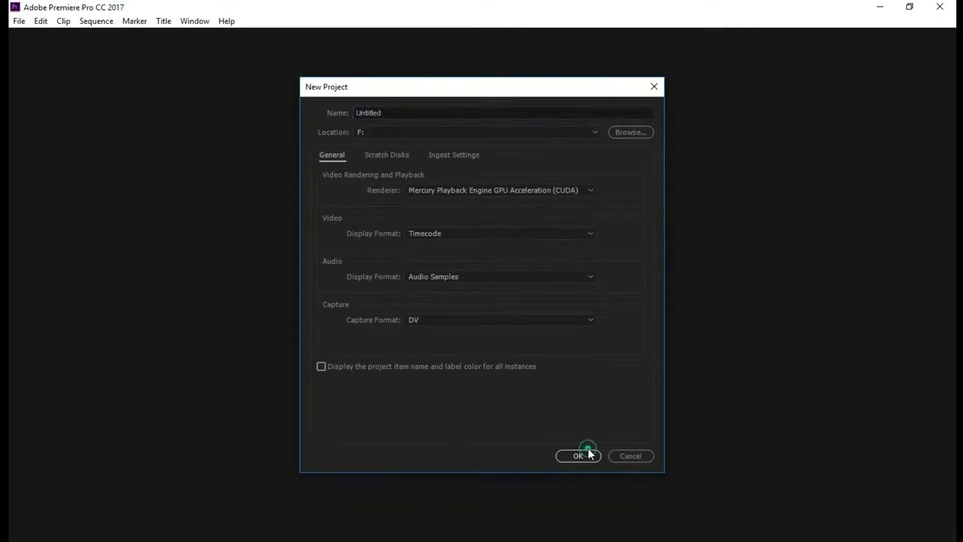
pyautogui.click(531, 295)
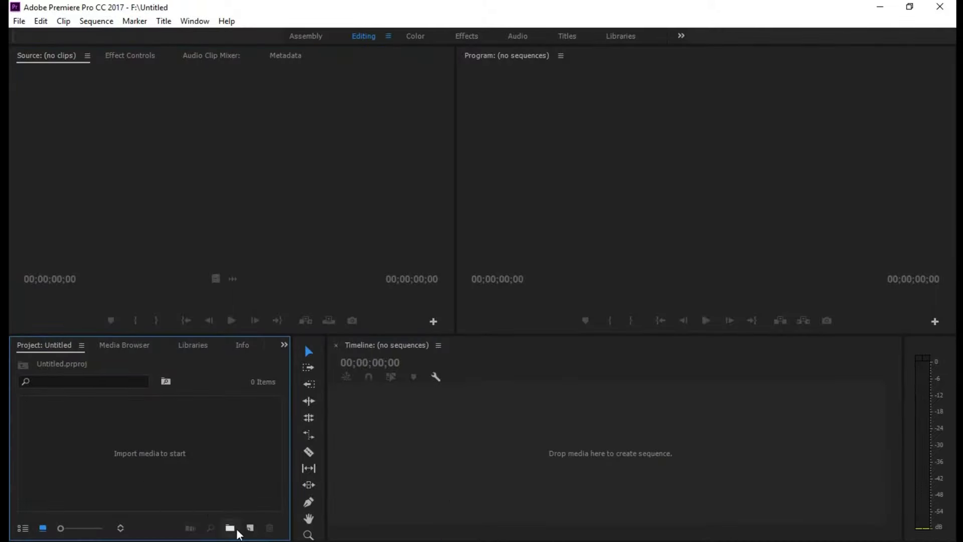
# Add a new bin to the project and delete it again
pyautogui.click(231, 529)
pyautogui.click(246, 480)
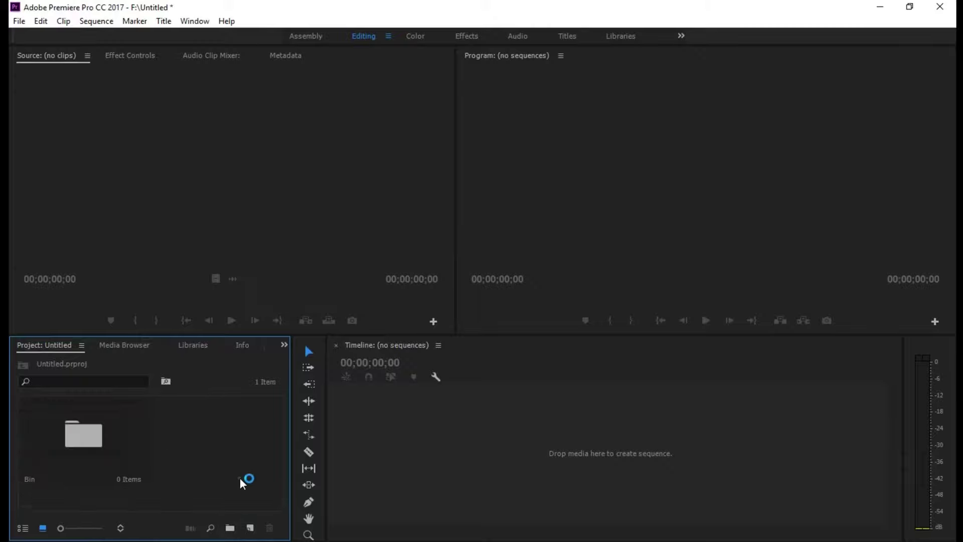
pyautogui.click(108, 438)
pyautogui.press('Delete')
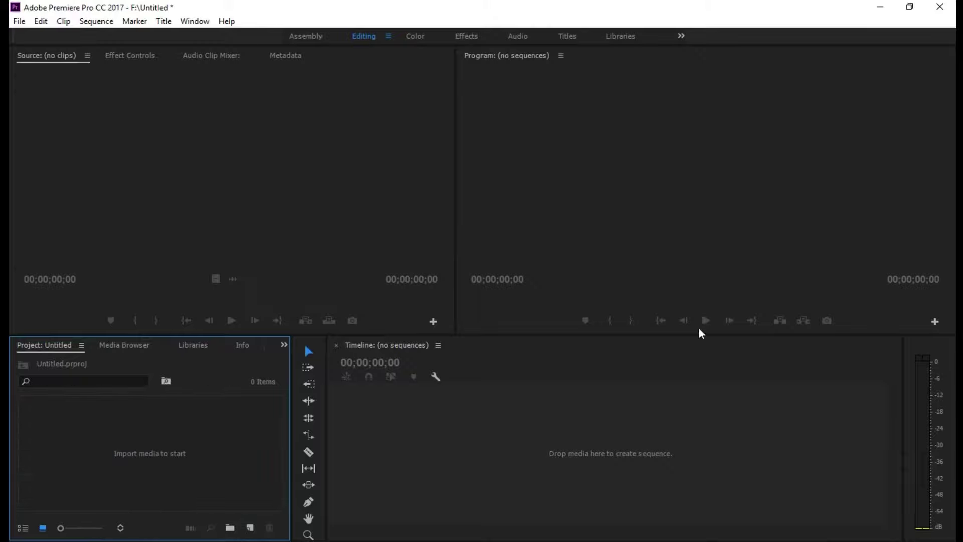
# Browse via This PC to the Downloads folder holding igtv 2nd videos.mp4
pyautogui.press('super+d')
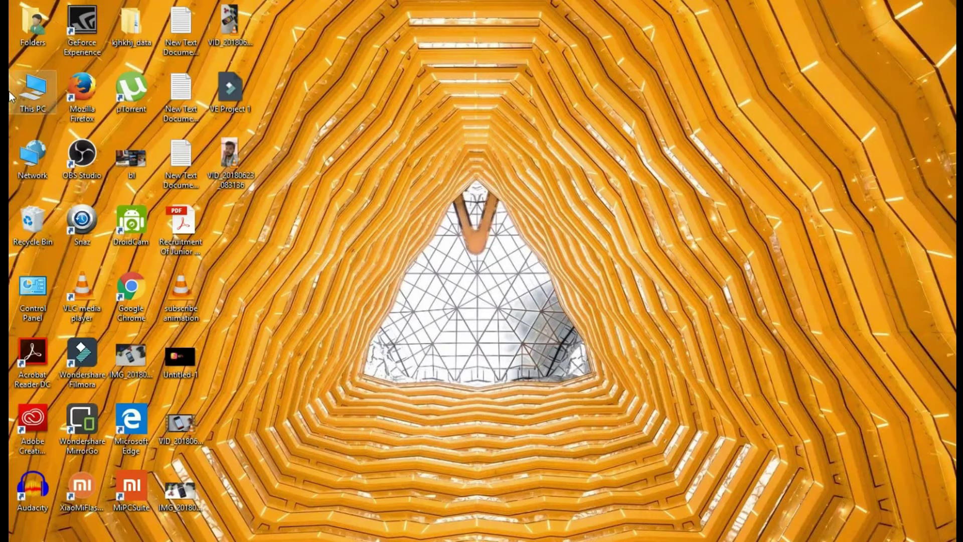
pyautogui.doubleClick(30, 98)
pyautogui.click(58, 102)
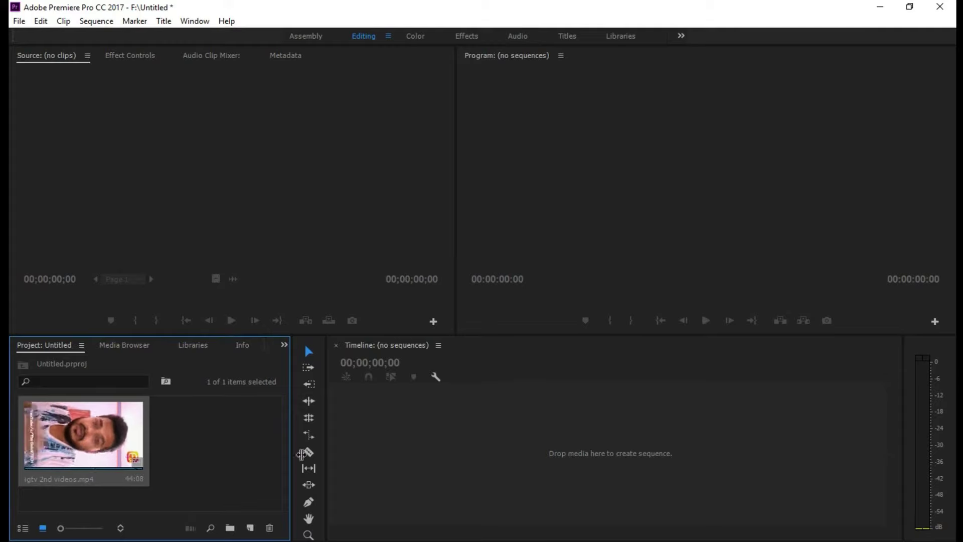
# Create an igtv 2nd videos sequence from the clip and select it in Effect Controls
pyautogui.moveTo(85, 472); pyautogui.dragTo(386, 436)
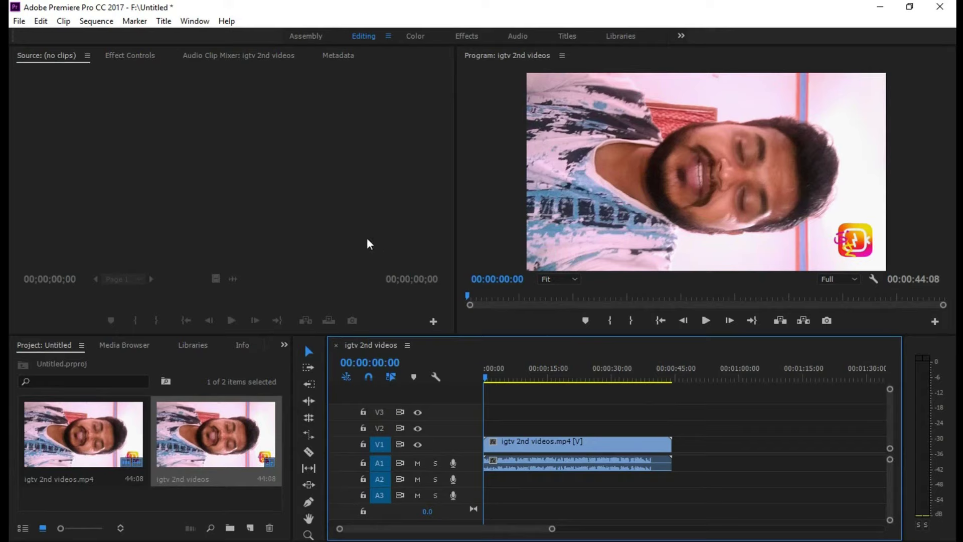
pyautogui.click(143, 56)
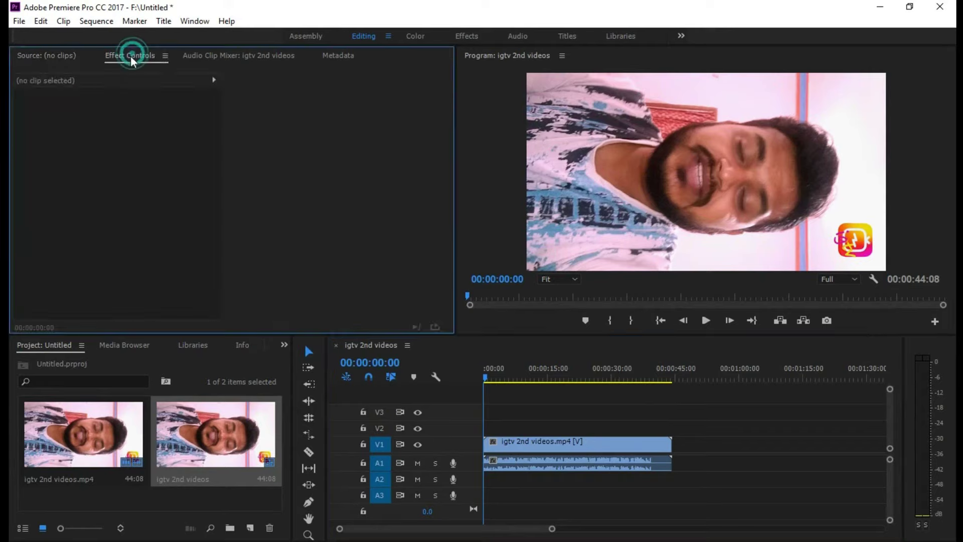
pyautogui.click(547, 441)
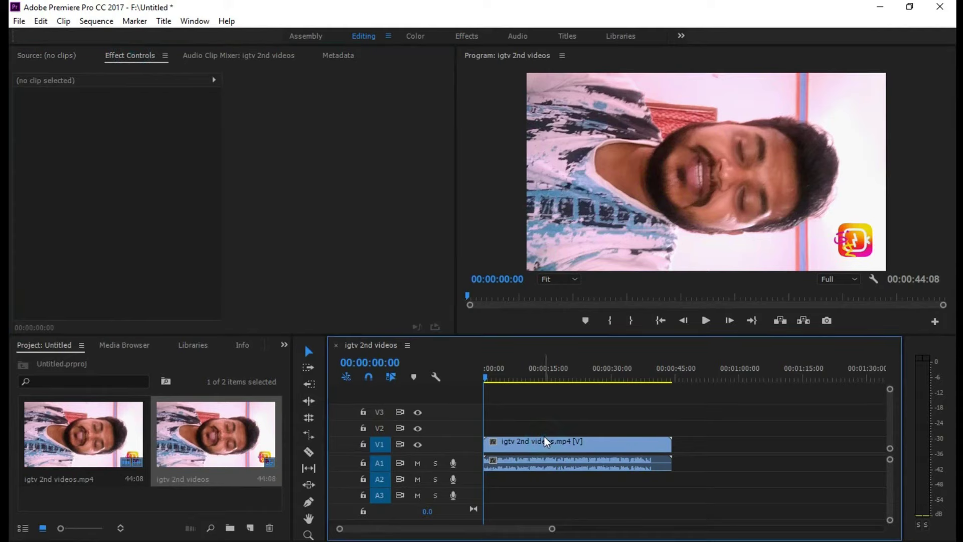
pyautogui.click(128, 53)
pyautogui.doubleClick(510, 443)
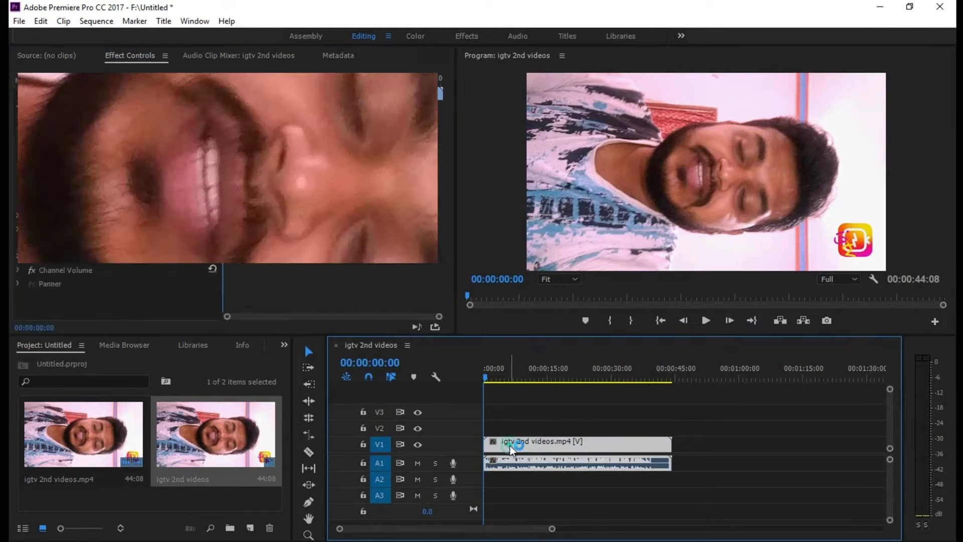
# Set the clip's Motion Rotation to -90° and Scale to 56
pyautogui.click(255, 58)
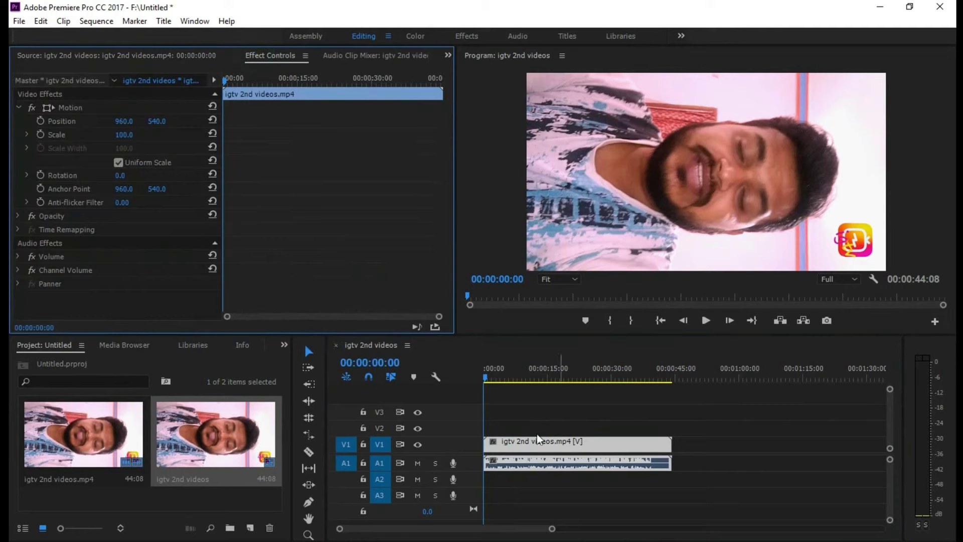
pyautogui.click(122, 176)
pyautogui.write('90')
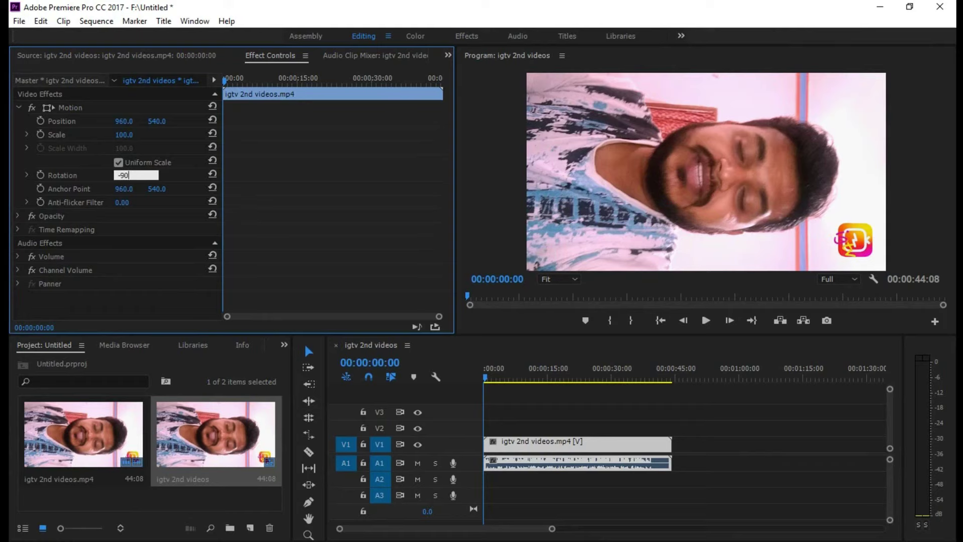
pyautogui.press('Return')
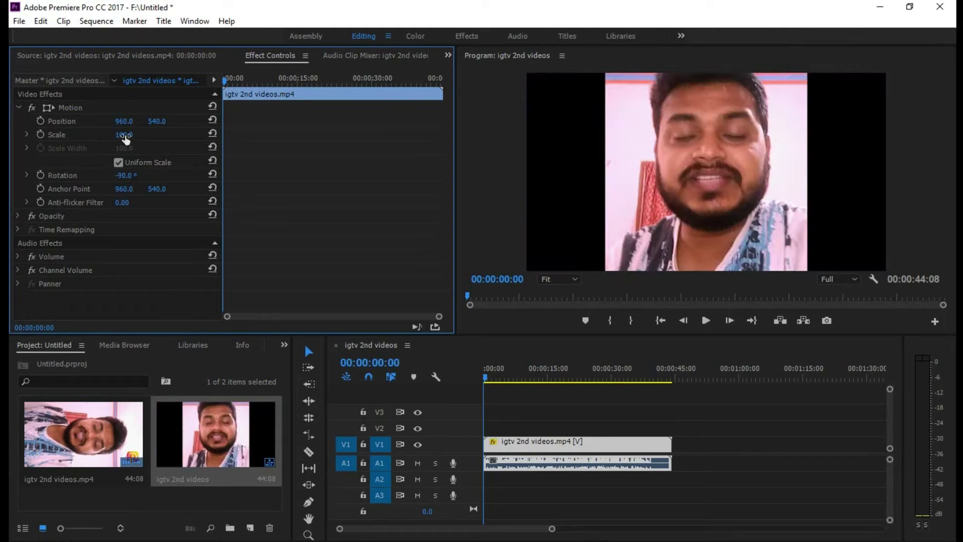
pyautogui.moveTo(124, 134)
pyautogui.mouseDown()
pyautogui.moveTo(96, 134)
pyautogui.moveTo(115, 135)
pyautogui.mouseUp()
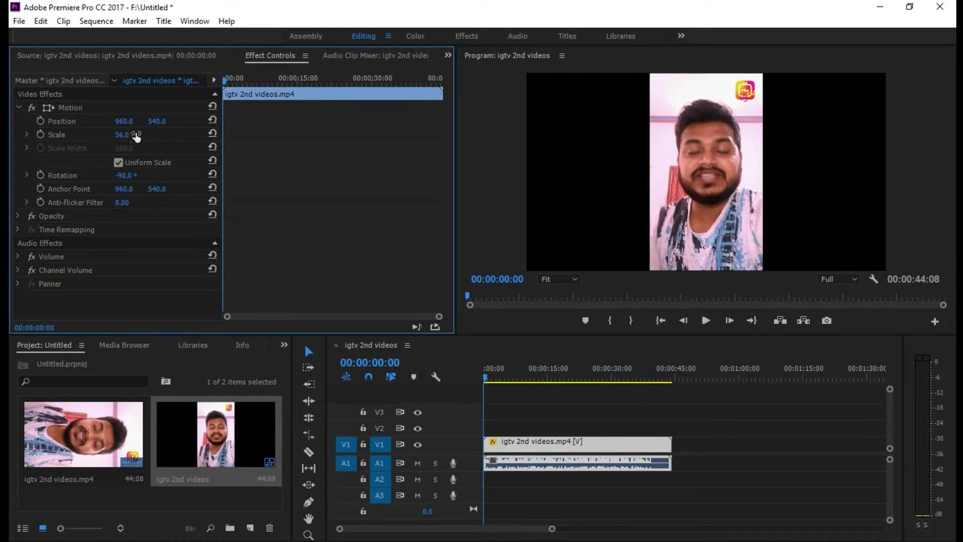
# Open the Export Settings dialog via File > Export > Media
pyautogui.click(42, 21)
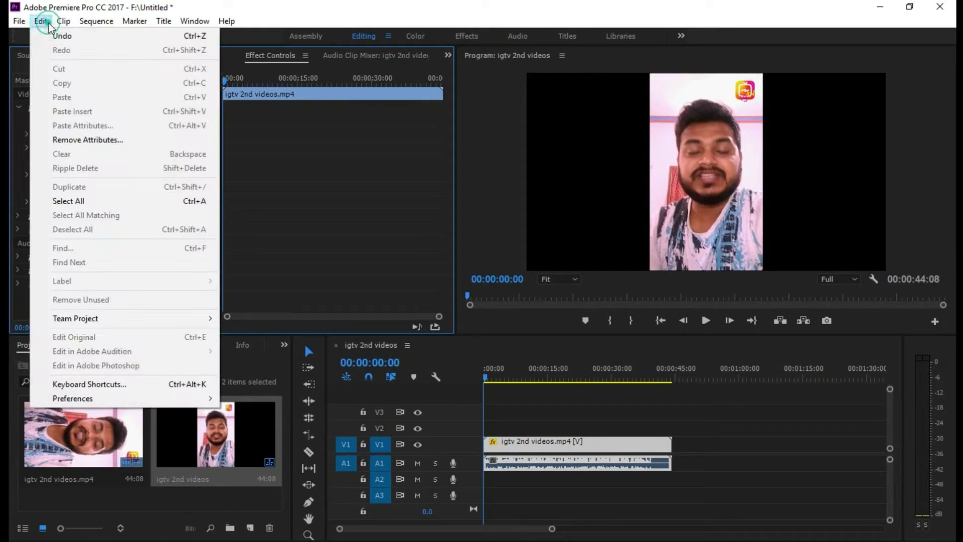
pyautogui.click(42, 21)
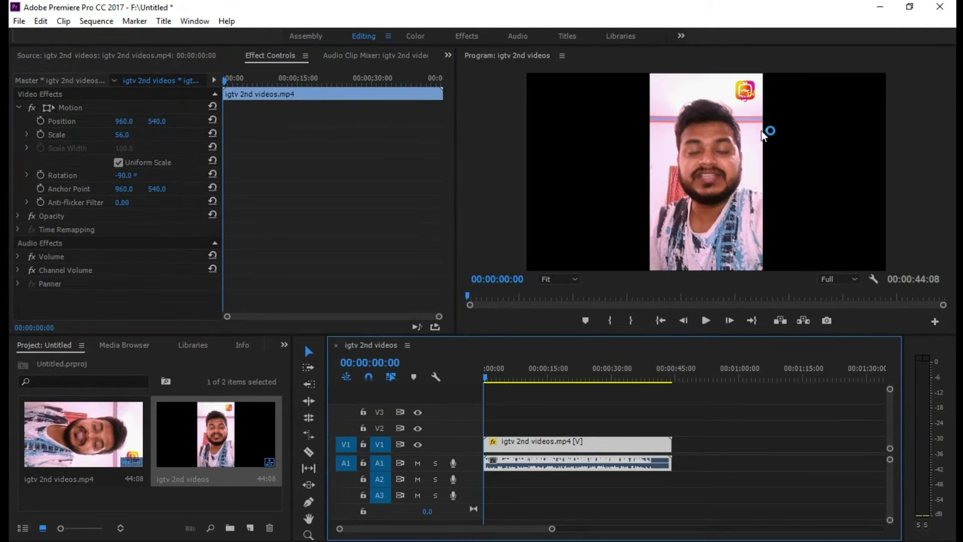
pyautogui.click(20, 21)
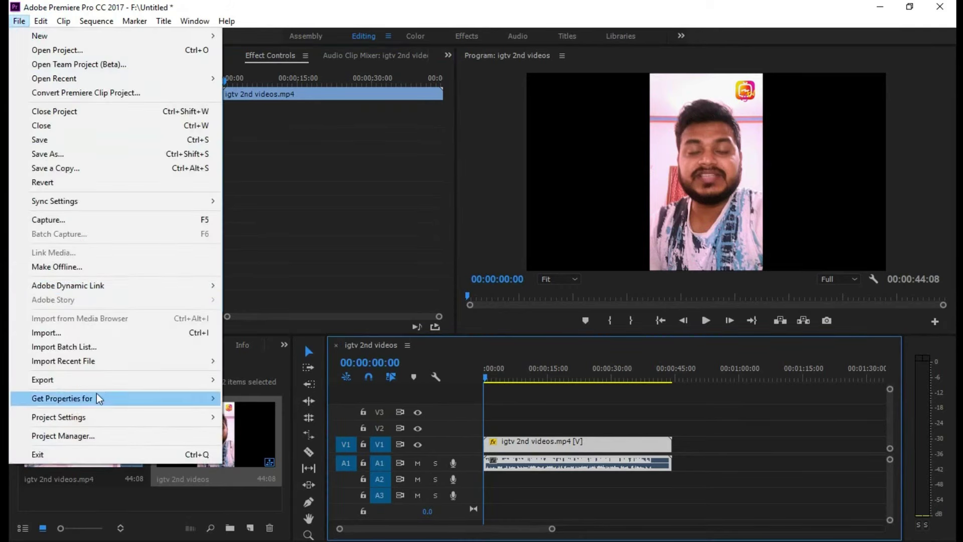
pyautogui.click(80, 375)
pyautogui.click(234, 377)
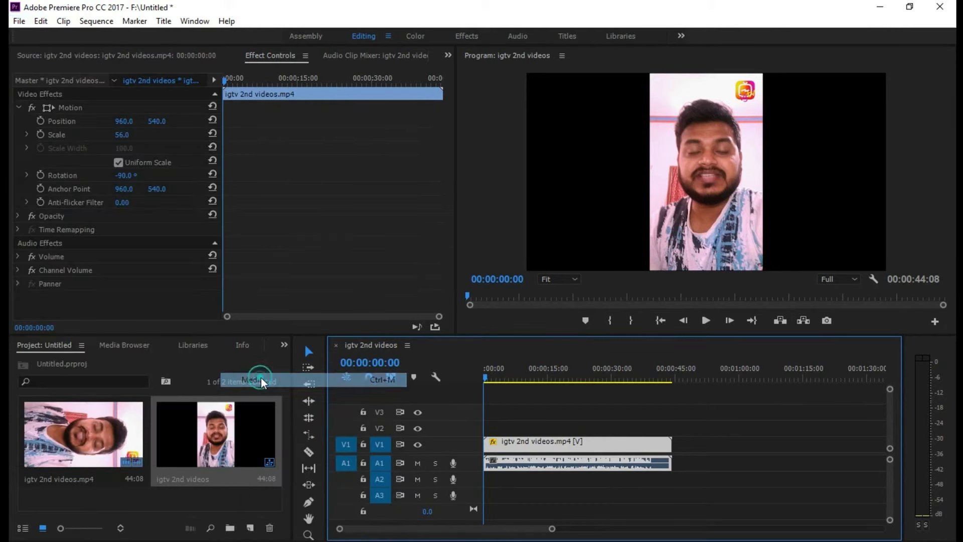
# Choose the YouTube 1080p HD H.264 export preset
pyautogui.click(678, 88)
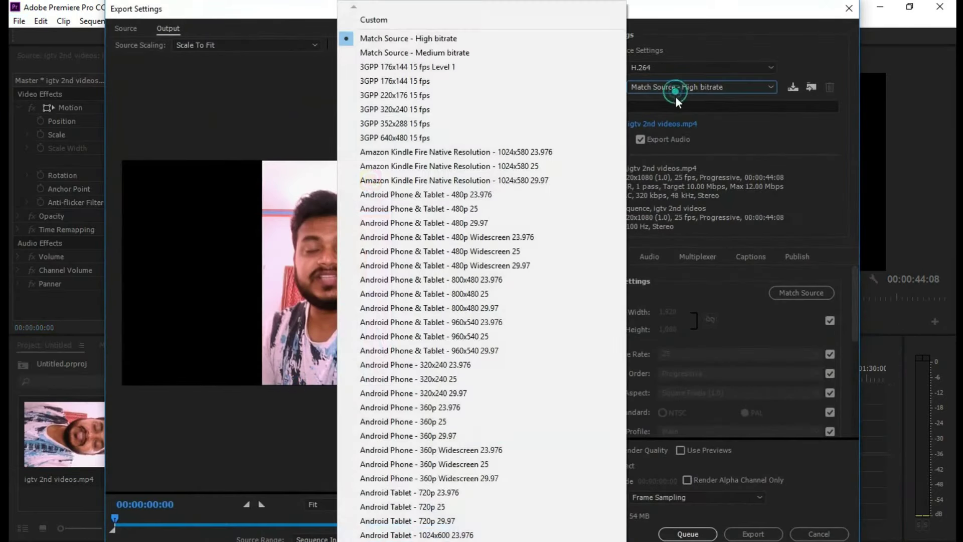
pyautogui.scroll(-1, 481, 276)
pyautogui.scroll(-1, 481, 276)
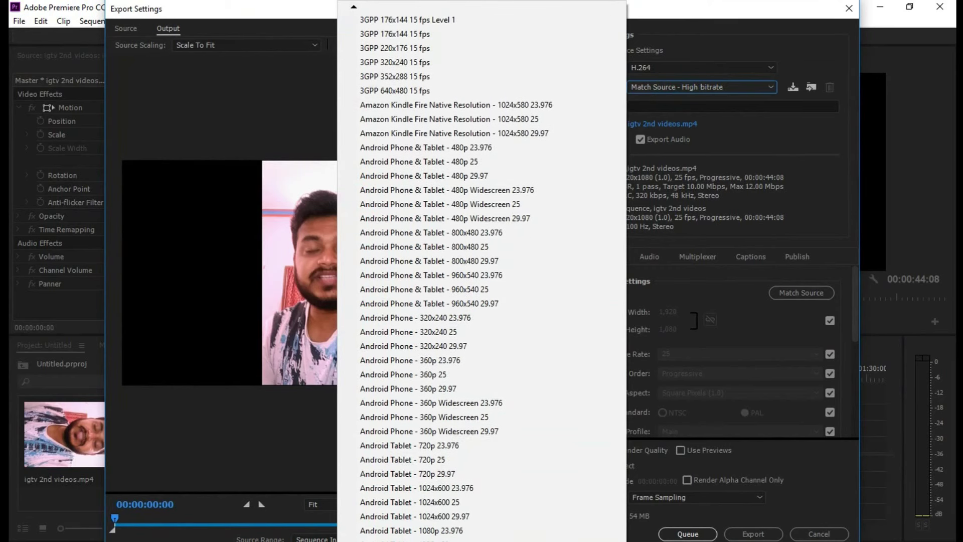
pyautogui.scroll(-2, 481, 276)
pyautogui.scroll(-1, 481, 276)
pyautogui.scroll(-2, 482, 276)
pyautogui.scroll(-2, 481, 276)
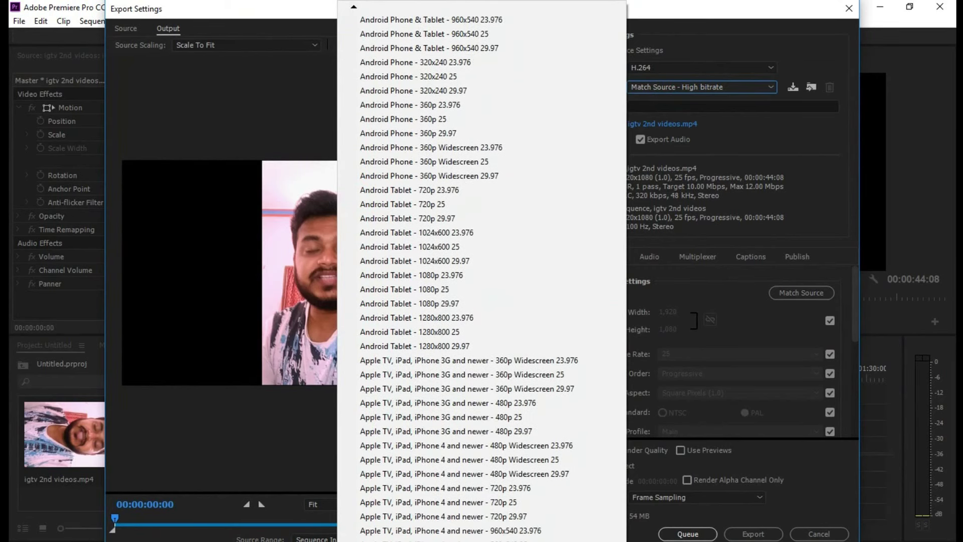
pyautogui.scroll(-2, 482, 276)
pyautogui.scroll(-2, 482, 276)
pyautogui.scroll(-2, 481, 276)
pyautogui.scroll(-2, 481, 276)
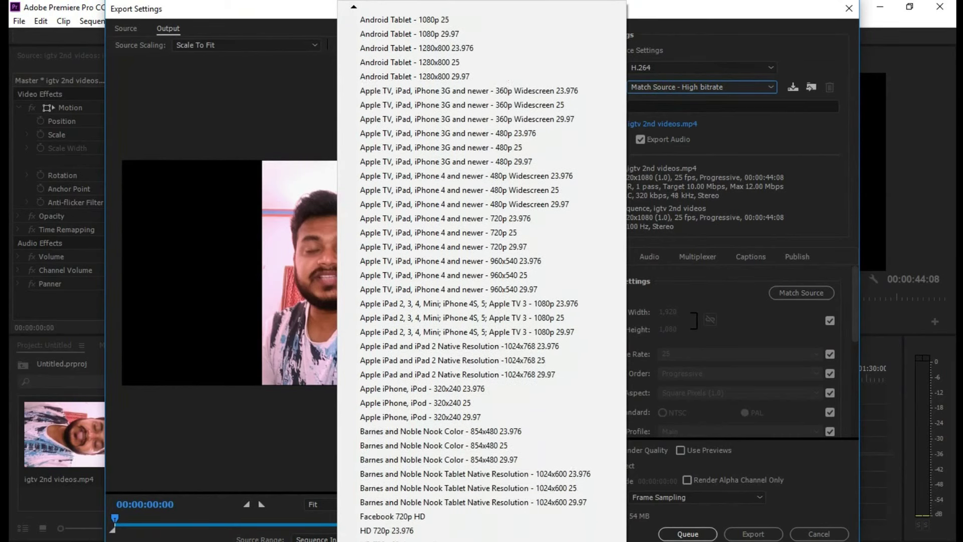
pyautogui.scroll(-2, 481, 276)
pyautogui.scroll(-2, 482, 276)
pyautogui.scroll(-2, 481, 275)
pyautogui.scroll(-2, 482, 276)
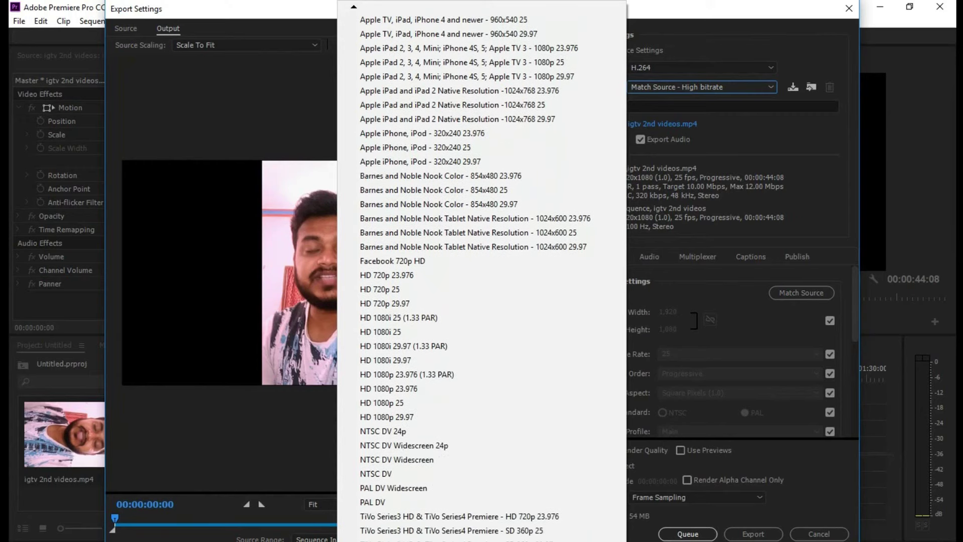
pyautogui.scroll(-2, 482, 276)
pyautogui.scroll(-2, 481, 275)
pyautogui.scroll(-1, 481, 276)
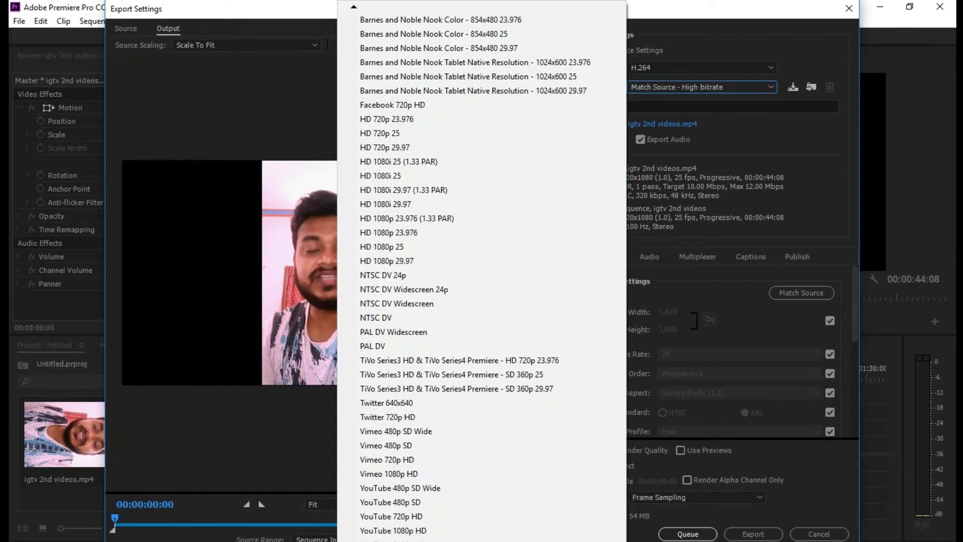
pyautogui.click(392, 530)
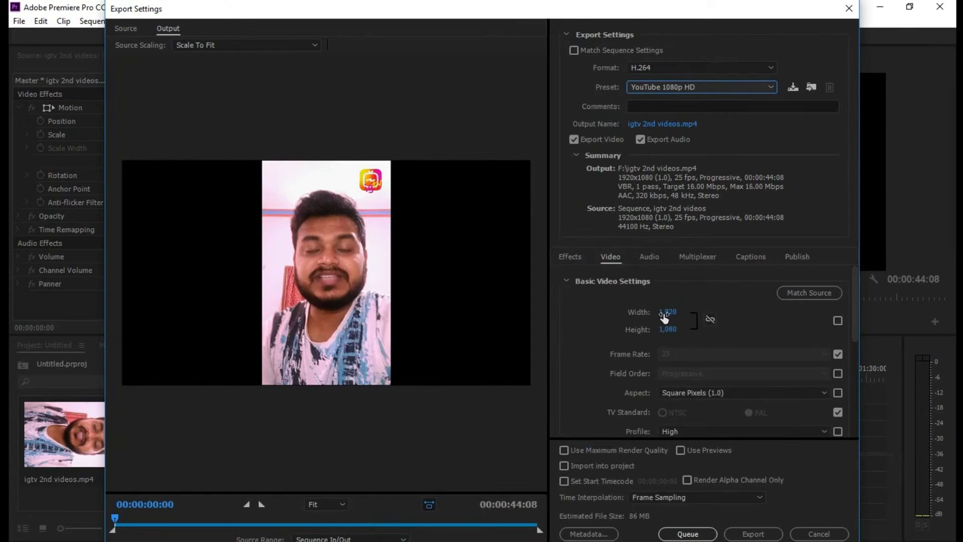
# Set the output to Width 1080 and Height 1920 with Source Scaling Scale To Fill
pyautogui.click(664, 312)
pyautogui.write('1080')
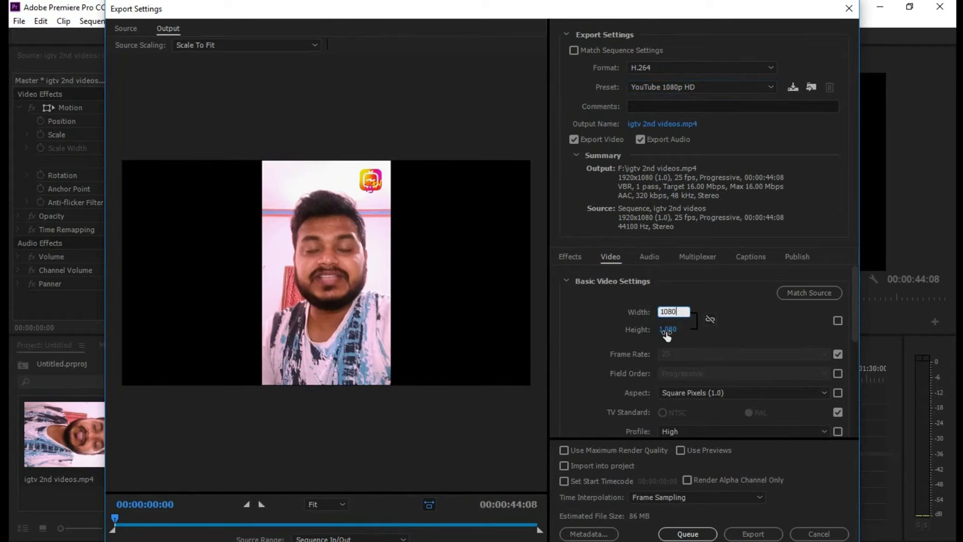
pyautogui.click(666, 330)
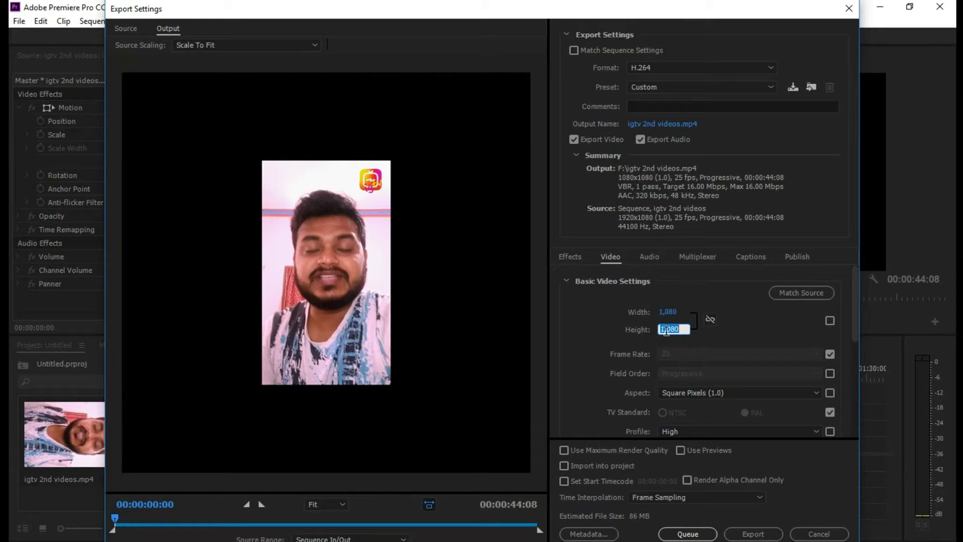
pyautogui.write('1')
pyautogui.press('Return')
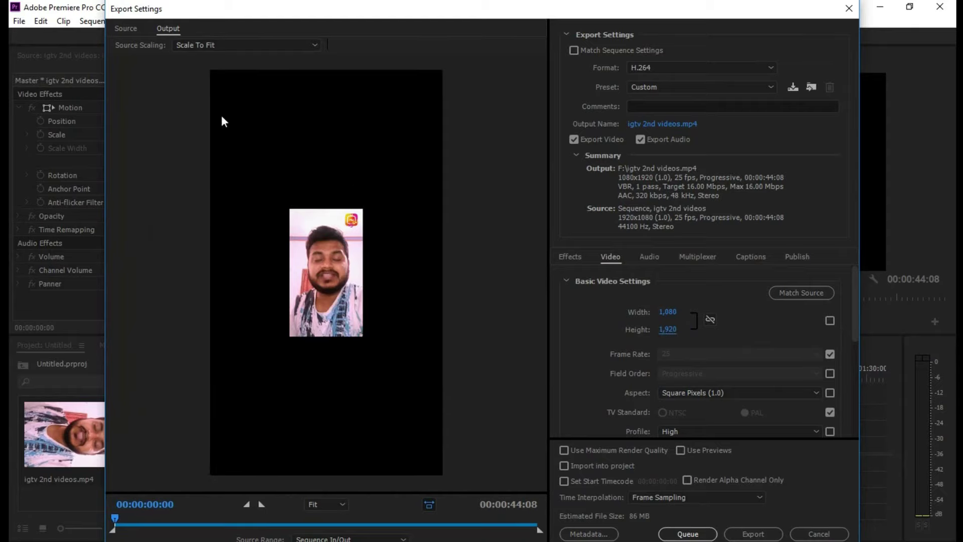
pyautogui.click(231, 45)
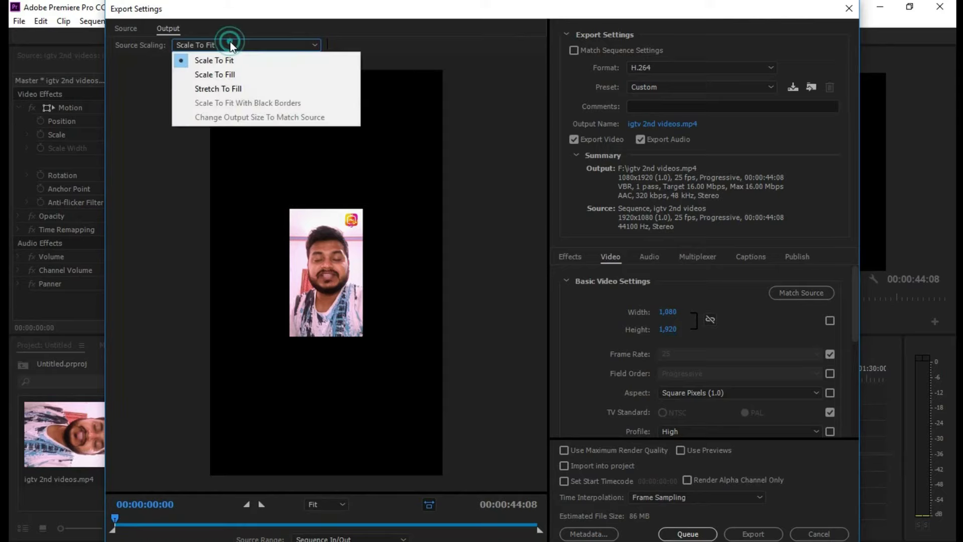
pyautogui.click(236, 76)
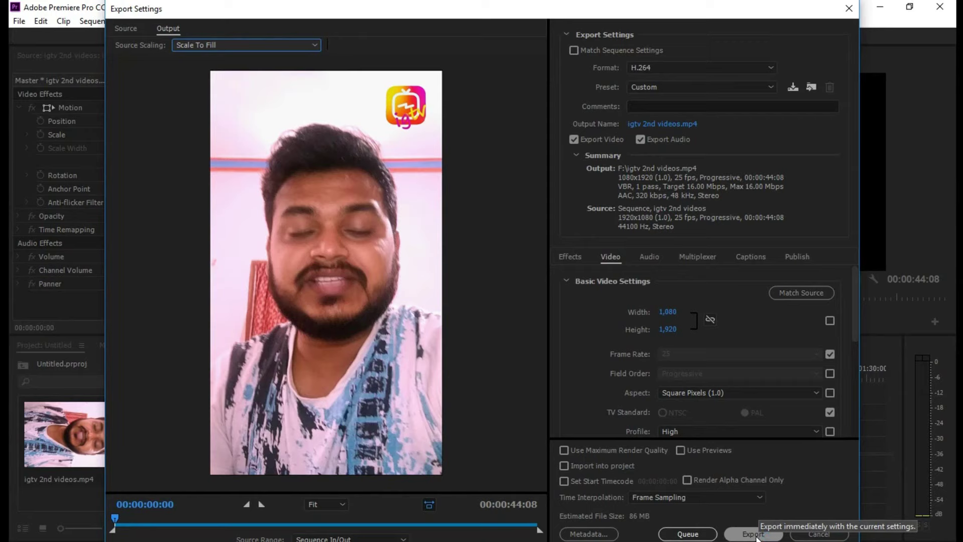
# Start encoding the vertical 1080×1920 igtv 2nd videos.mp4 export
pyautogui.click(754, 534)
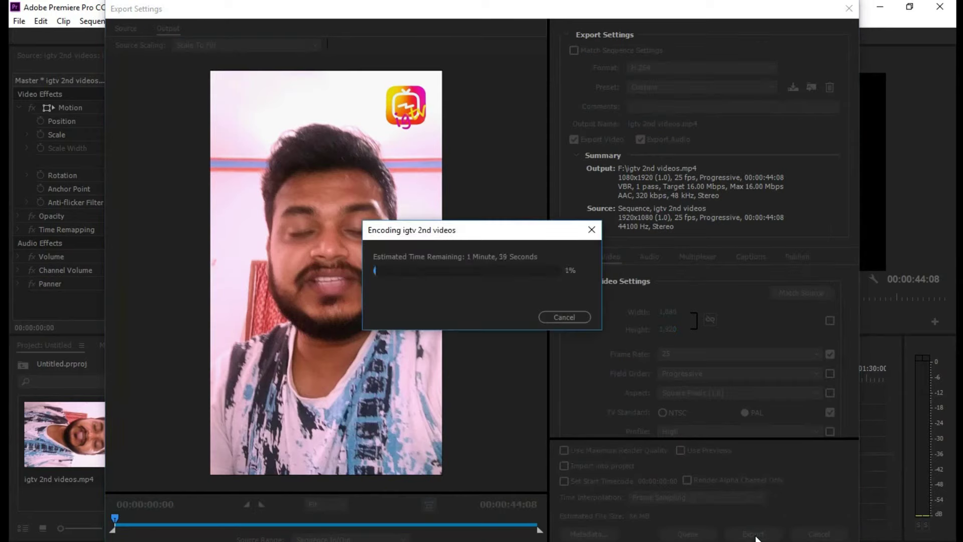